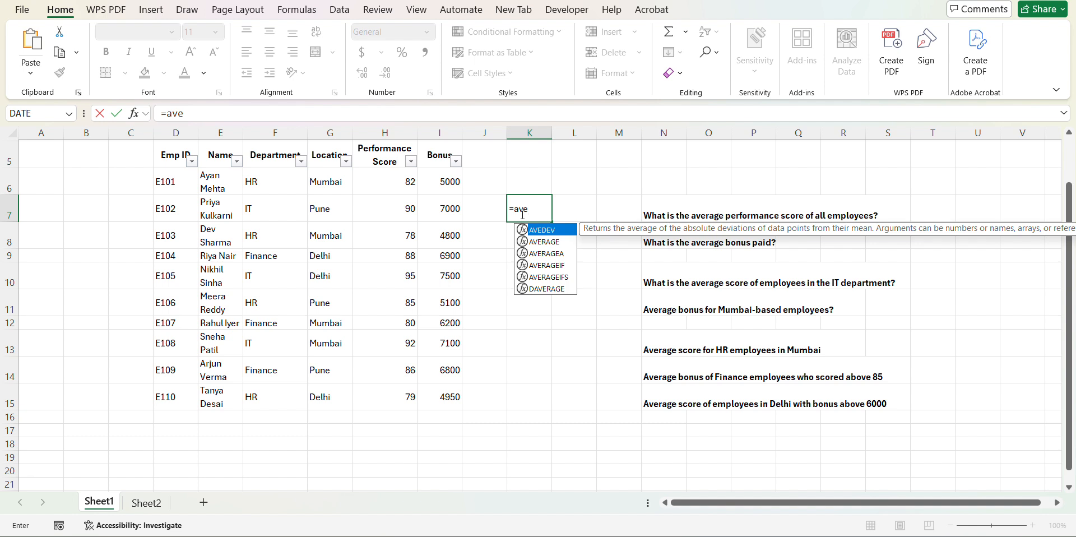
# - Complete the AVERAGE formula in K7 over performance scores H6:H15, and select the scores to check their average
pyautogui.press('Down')
pyautogui.press('Tab')
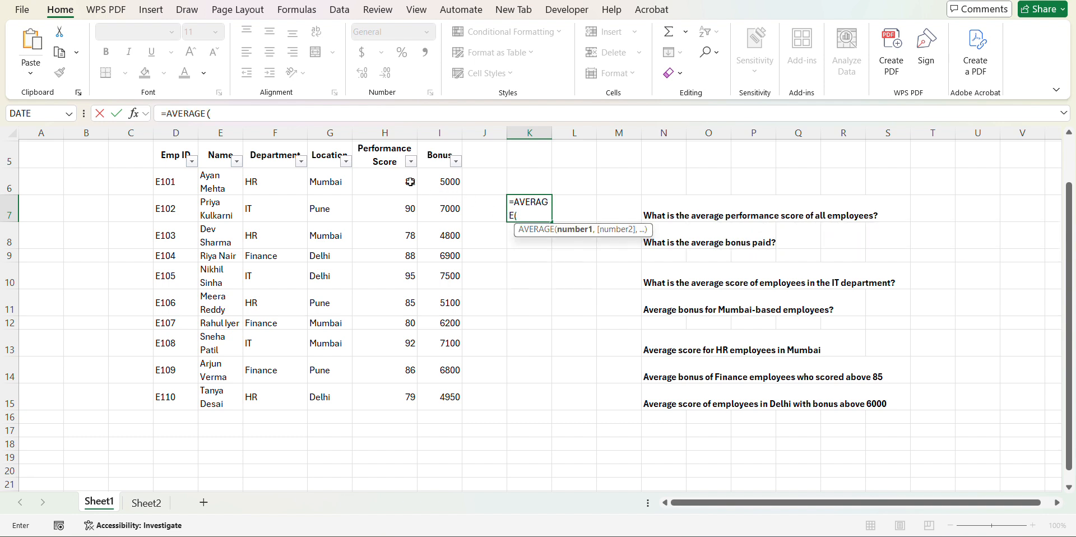
pyautogui.moveTo(378, 182); pyautogui.dragTo(376, 386)
pyautogui.write(')')
pyautogui.press('Return')
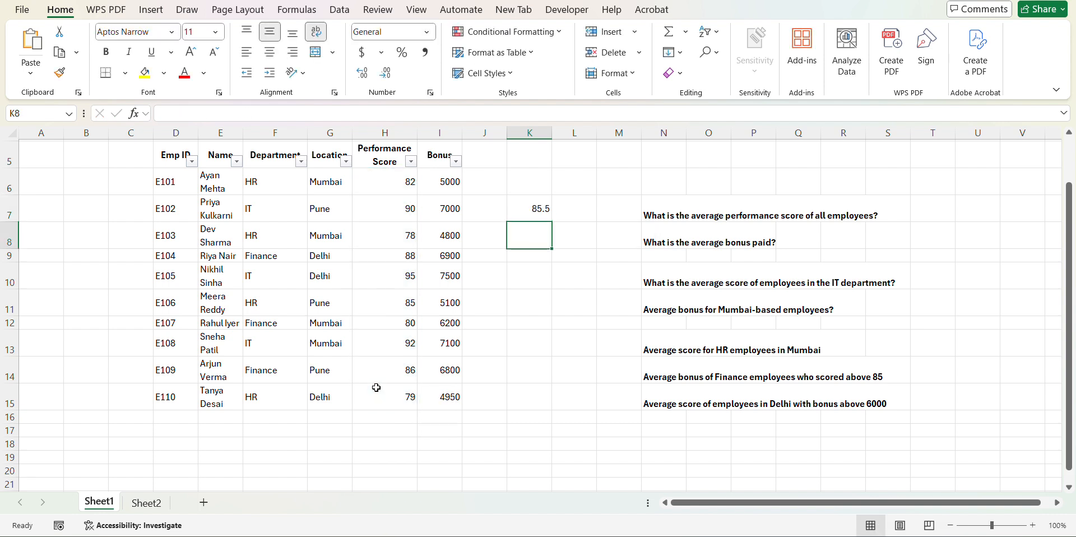
pyautogui.moveTo(410, 193); pyautogui.dragTo(391, 389)
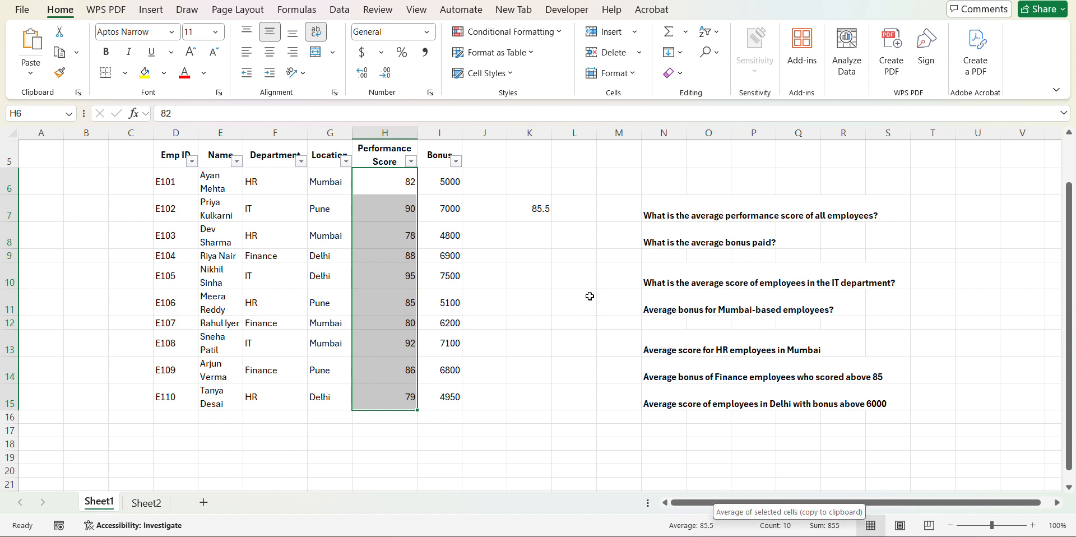
# - Calculate the average bonus in K8 with AVERAGE over I6:I15, and select the bonuses to check the result
pyautogui.click(534, 238)
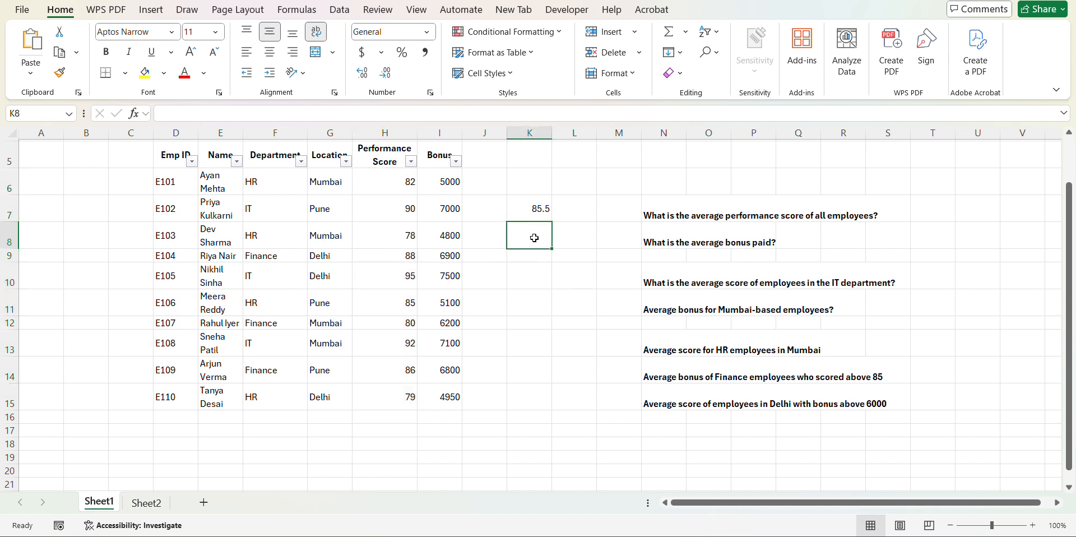
pyautogui.write('=av')
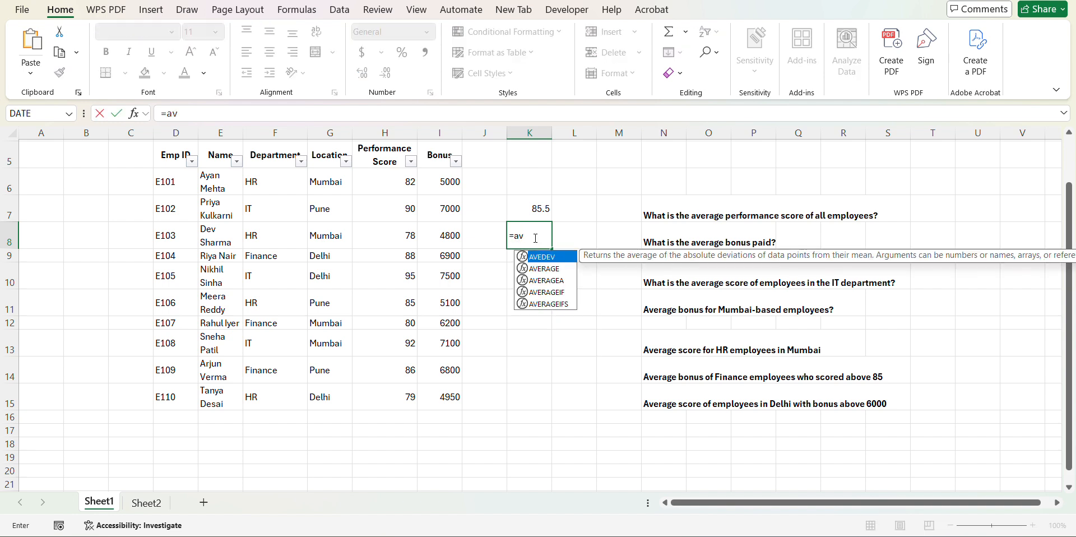
pyautogui.press('Down')
pyautogui.press('Tab')
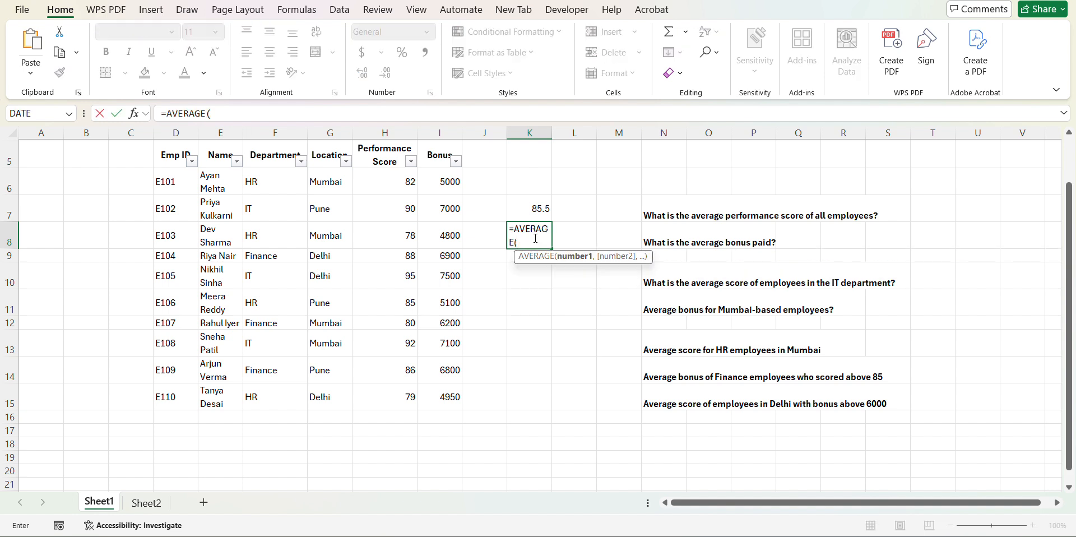
pyautogui.moveTo(449, 180); pyautogui.dragTo(434, 402)
pyautogui.press('Return')
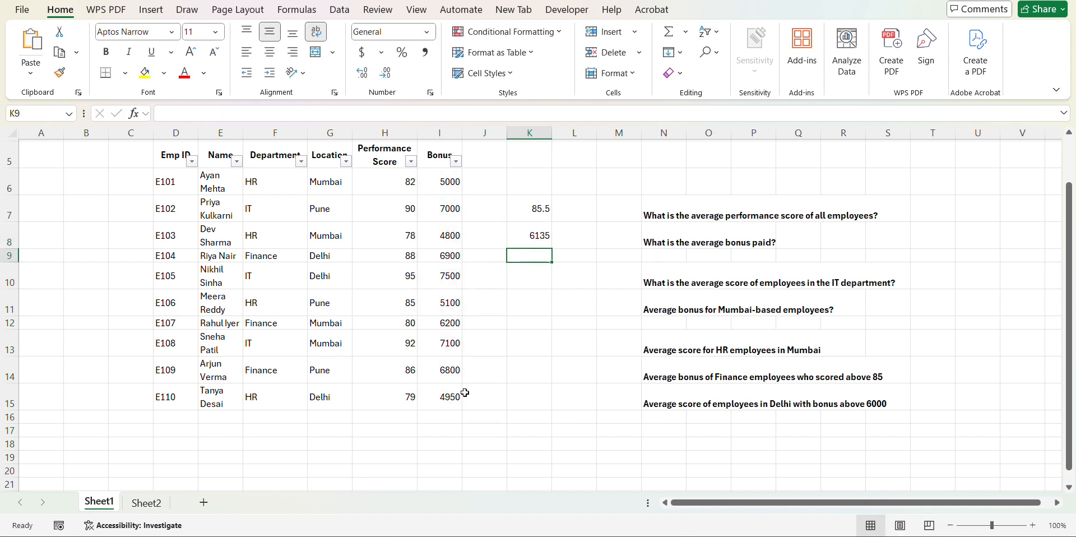
pyautogui.moveTo(442, 179); pyautogui.dragTo(475, 394)
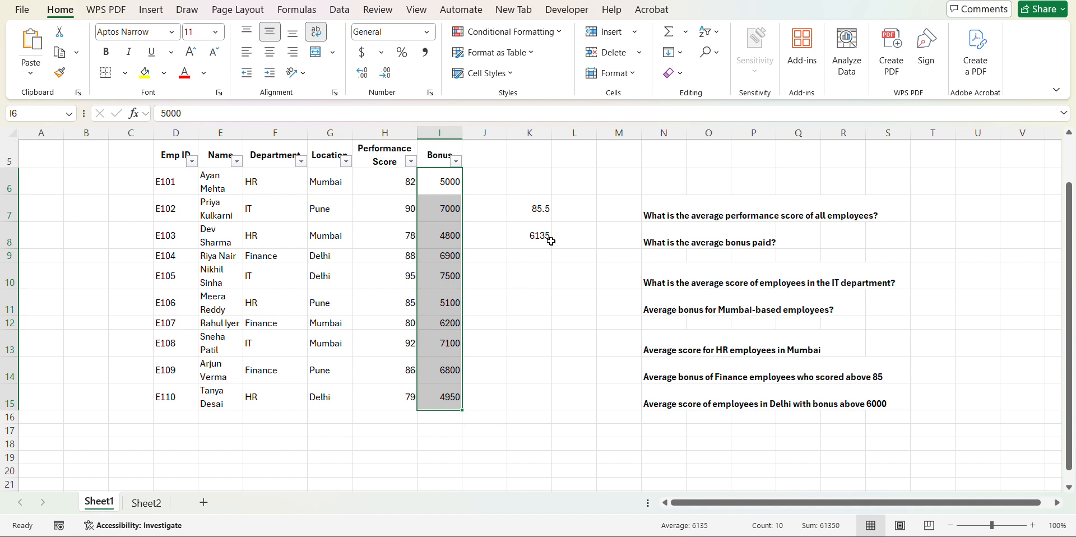
# - Begin an AVERAGEIF formula in K10 for the average score of IT department employees
pyautogui.click(536, 283)
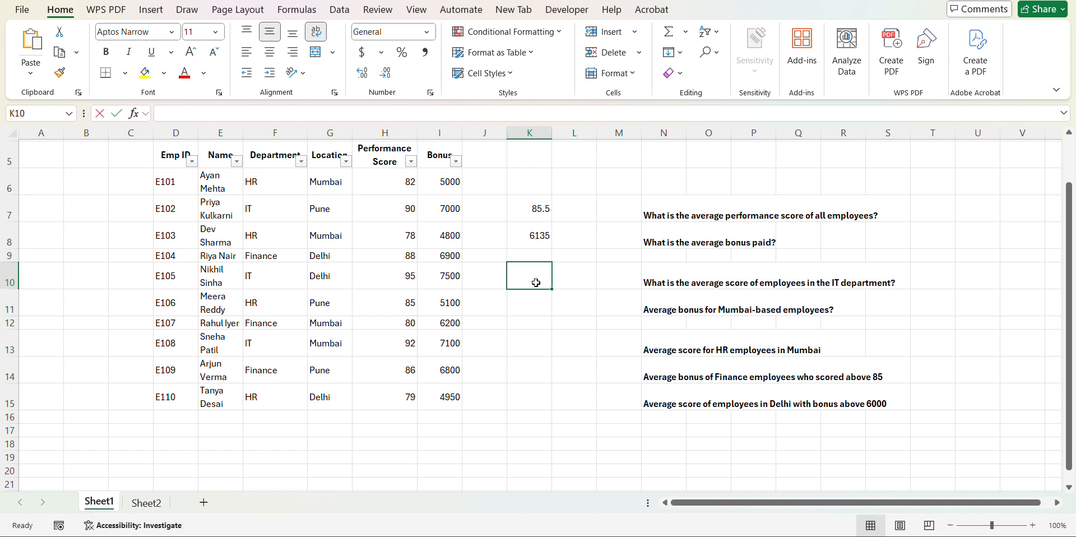
pyautogui.write('=av')
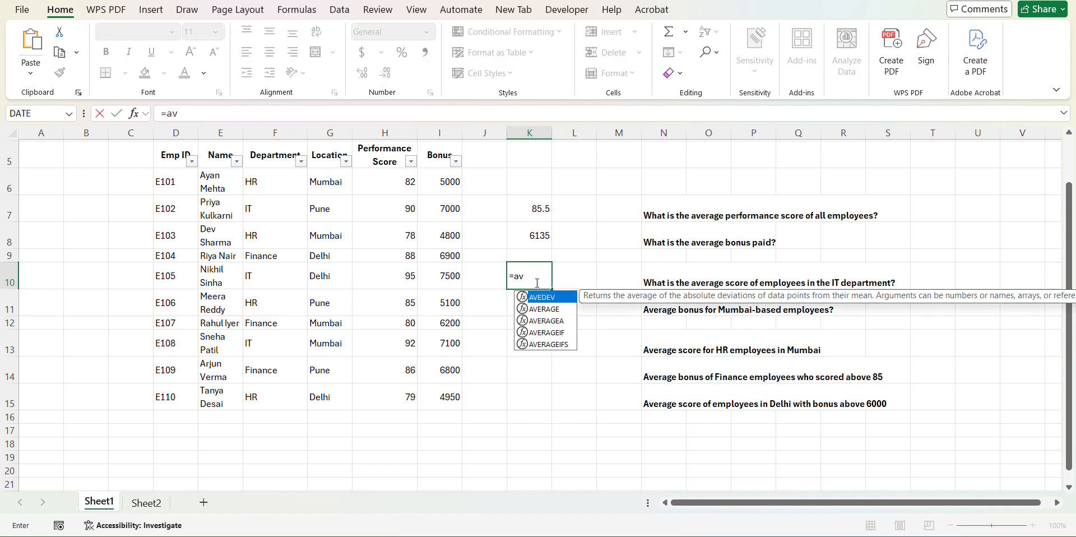
pyautogui.press('Down')
pyautogui.press('Down')
pyautogui.press('Down')
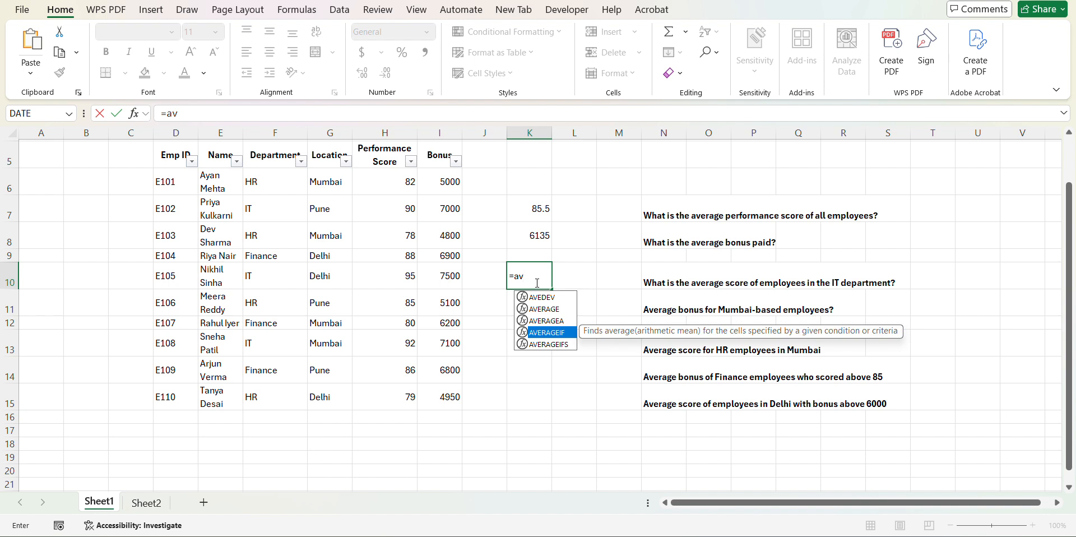
pyautogui.press('Tab')
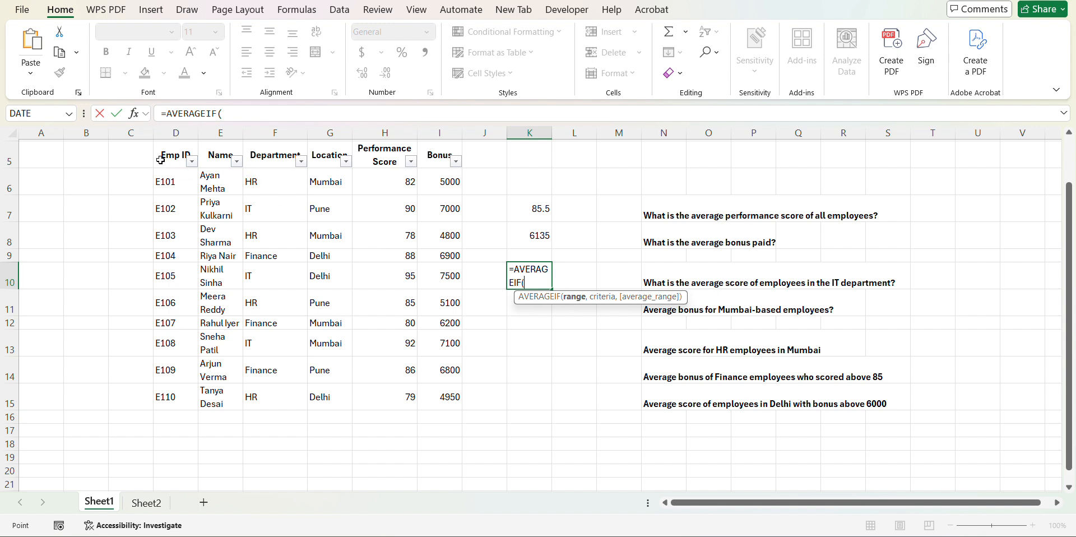
pyautogui.moveTo(164, 163); pyautogui.dragTo(439, 394)
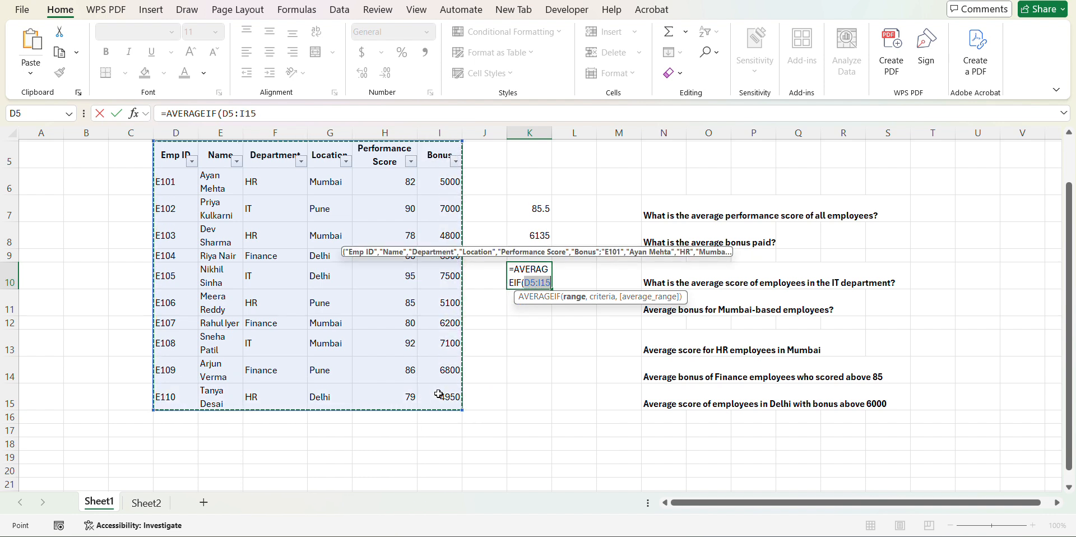
pyautogui.write(',')
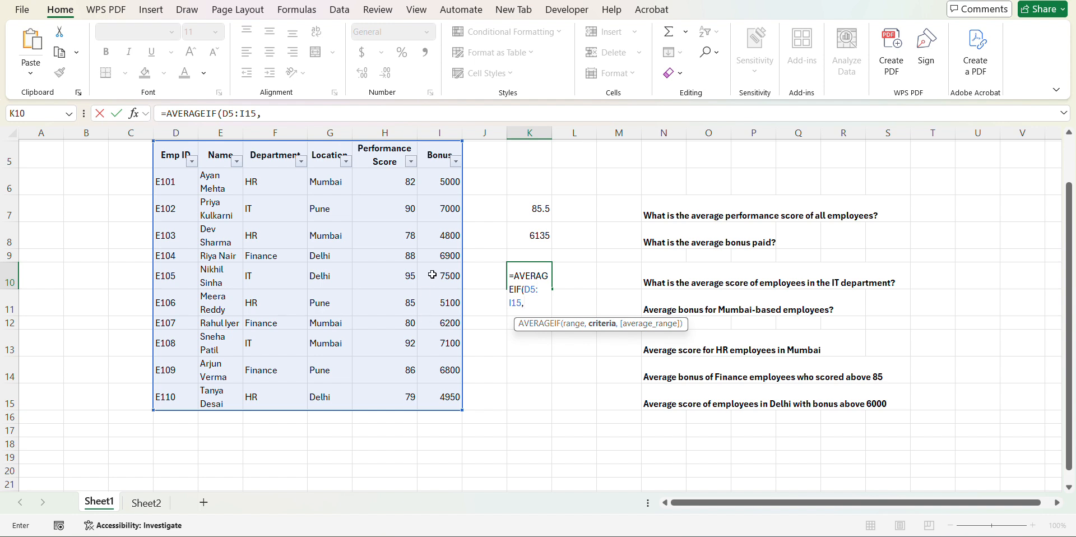
pyautogui.press('BackSpace')
pyautogui.press('BackSpace')
pyautogui.press('BackSpace')
pyautogui.press('BackSpace')
pyautogui.press('BackSpace')
pyautogui.press('BackSpace')
pyautogui.press('BackSpace')
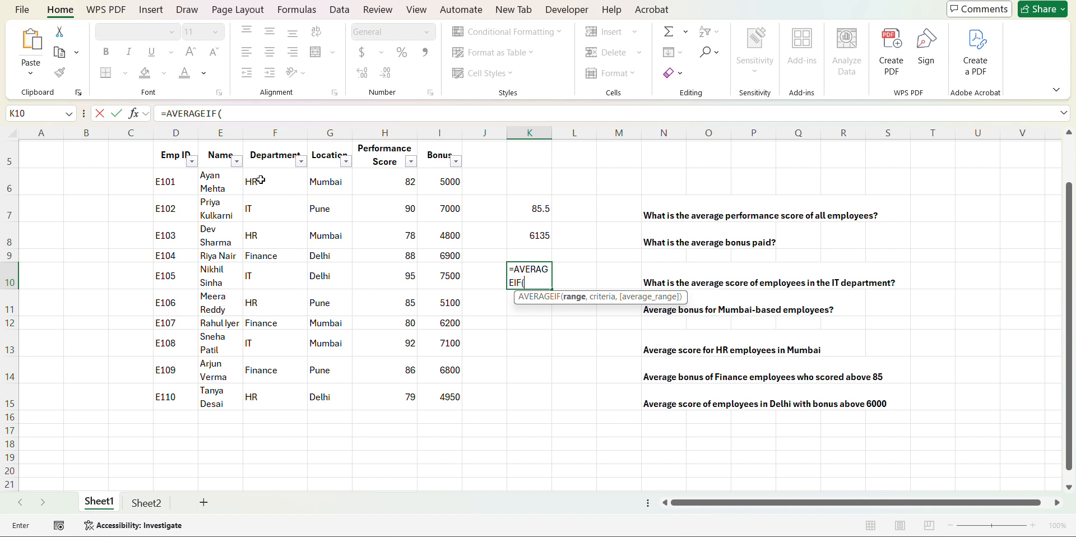
# - Complete K10's AVERAGEIF formula with range F6:F15, criteria cell F7 (IT) and average range H6:H15
pyautogui.moveTo(261, 180); pyautogui.dragTo(281, 386)
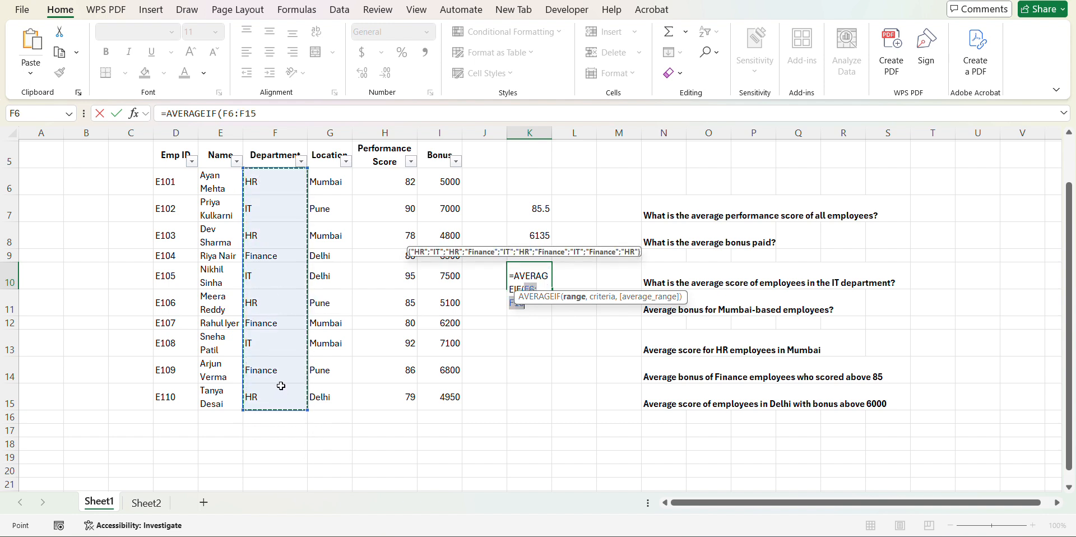
pyautogui.write(',')
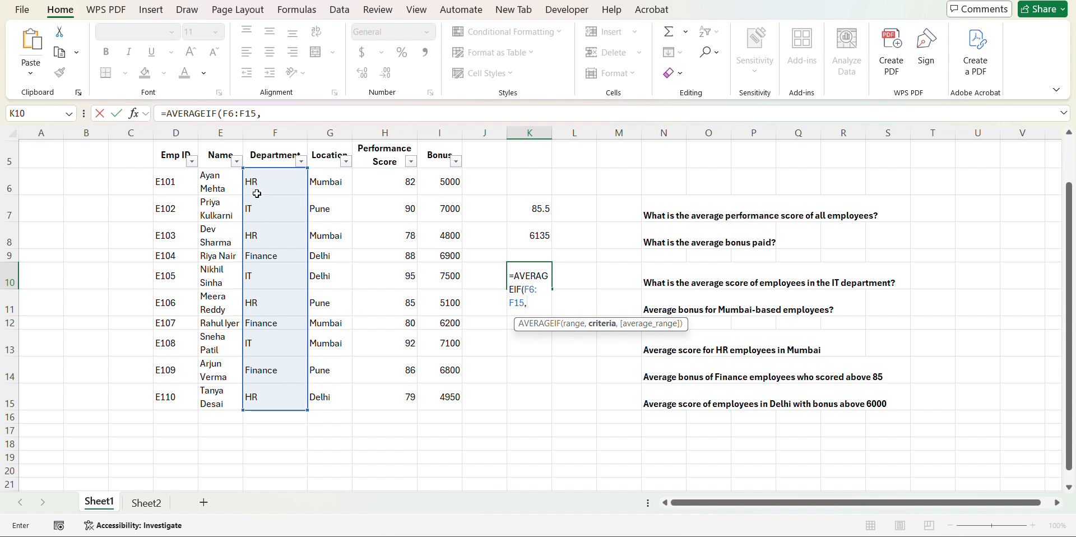
pyautogui.click(278, 217)
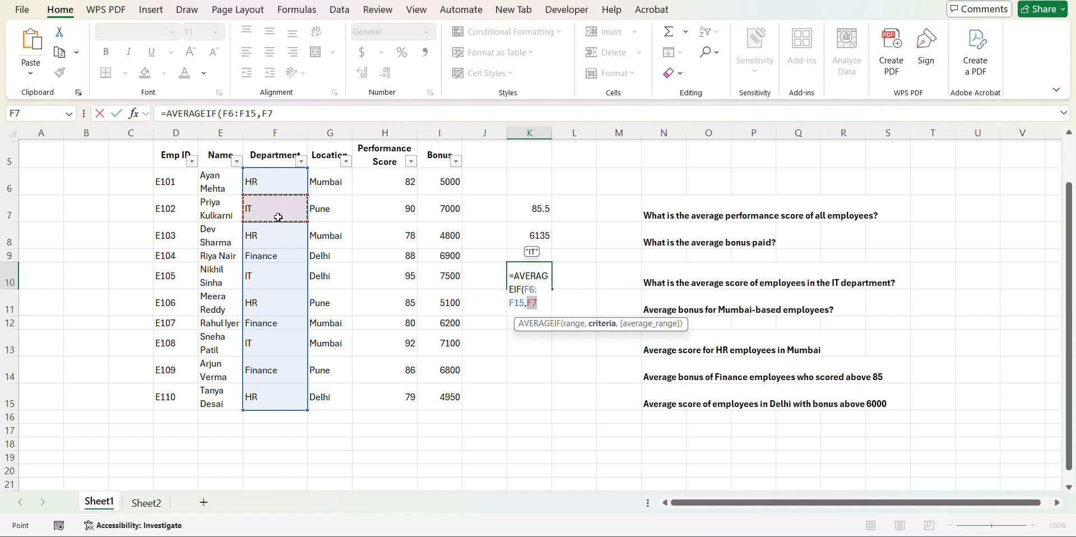
pyautogui.write(',')
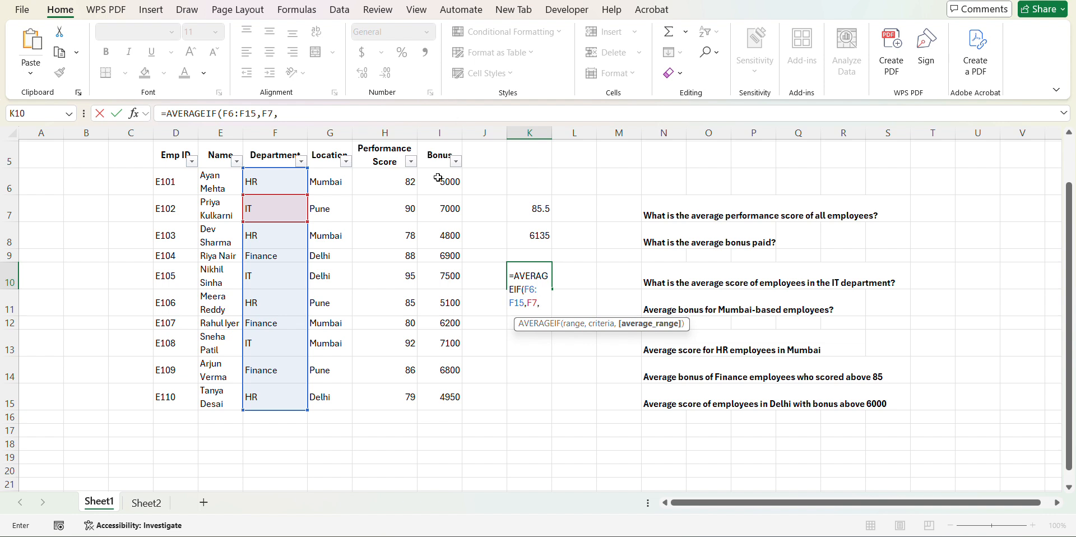
pyautogui.click(395, 188)
pyautogui.moveTo(395, 188); pyautogui.dragTo(397, 397)
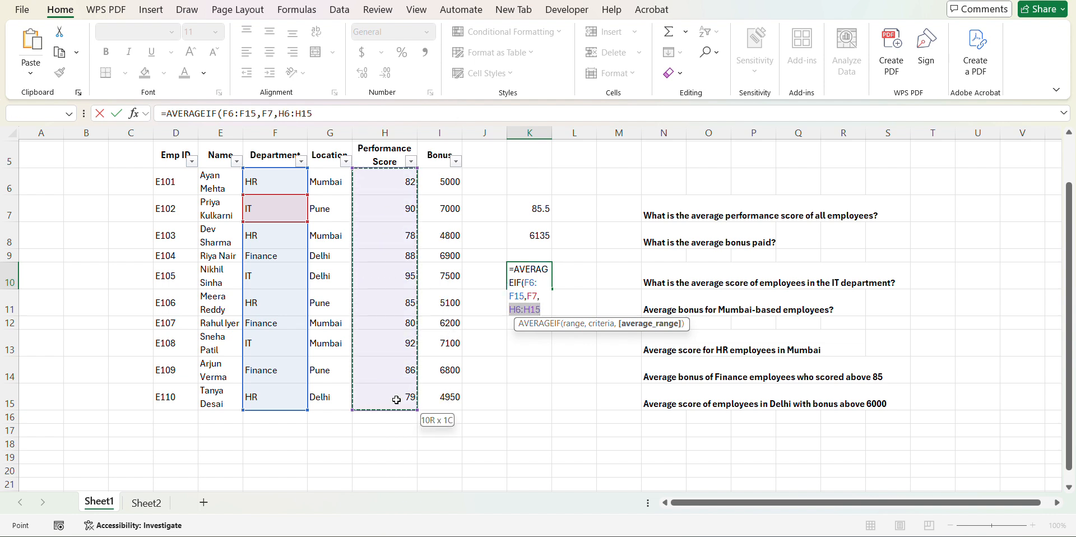
pyautogui.press('Return')
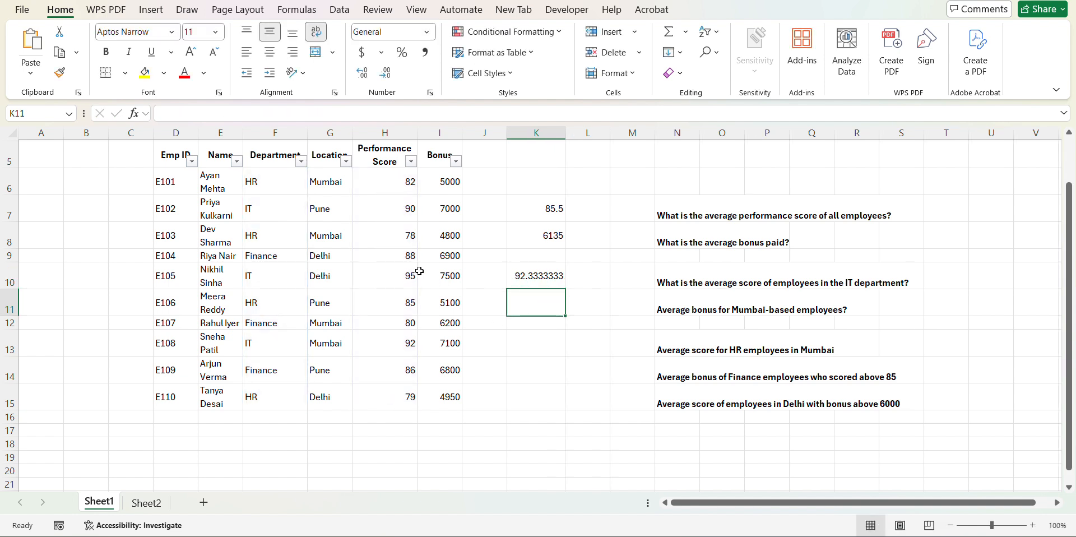
# - Filter the Department column to IT only and select the remaining performance scores to check their average
pyautogui.click(301, 162)
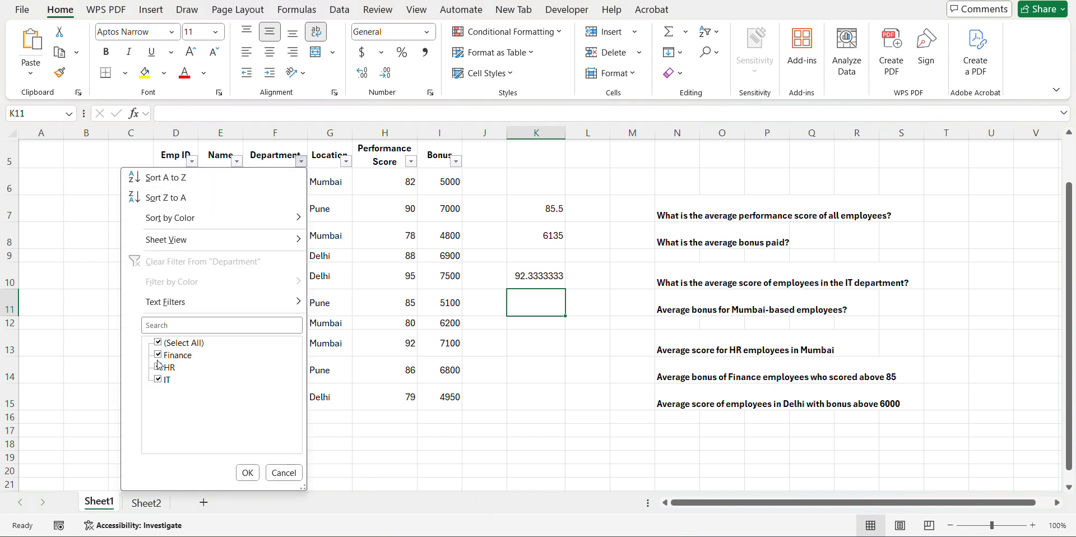
pyautogui.click(159, 343)
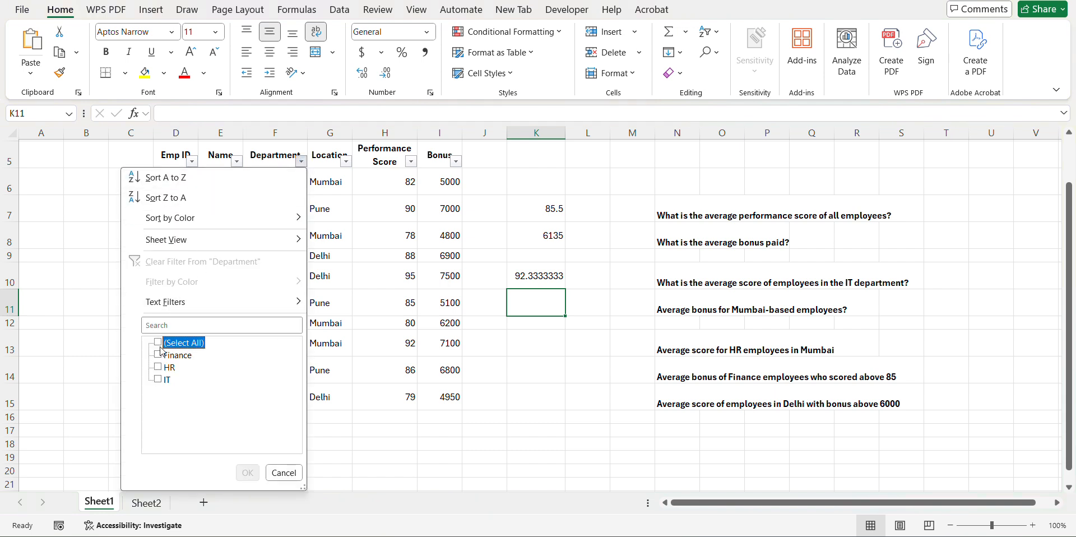
pyautogui.click(158, 379)
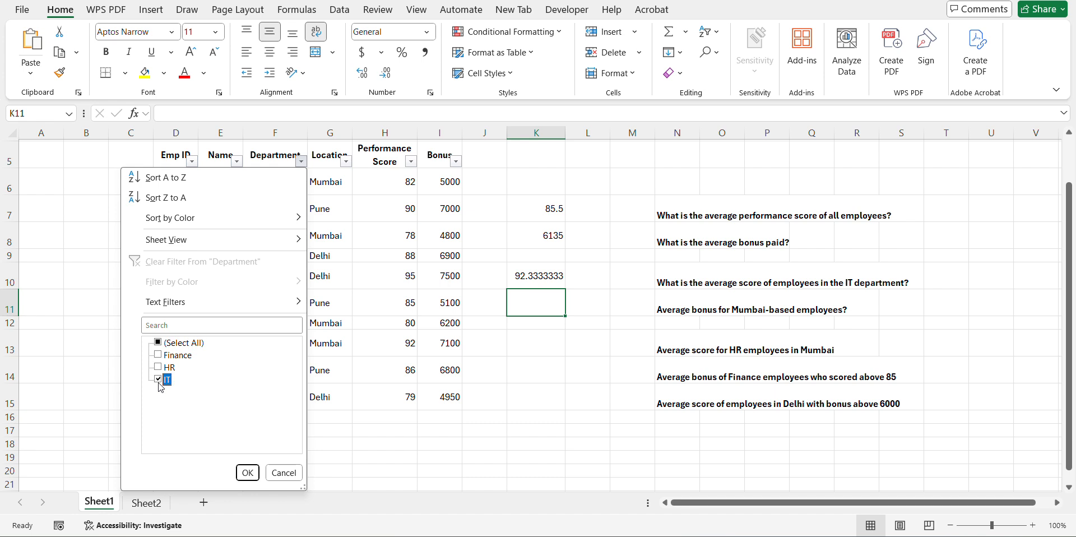
pyautogui.click(247, 473)
pyautogui.moveTo(412, 183); pyautogui.dragTo(409, 228)
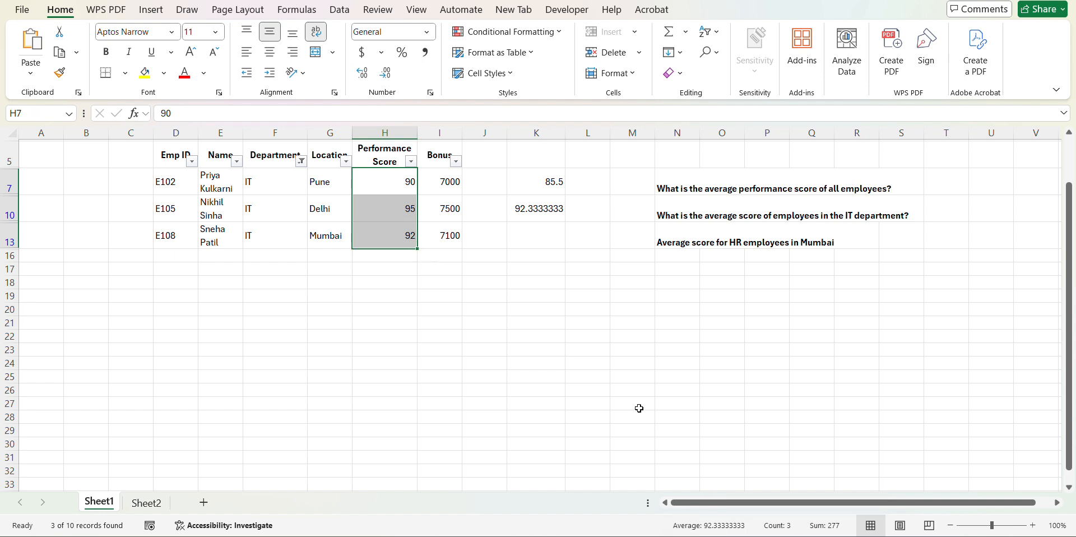
# - Restore all departments in the Department column filter
pyautogui.click(301, 161)
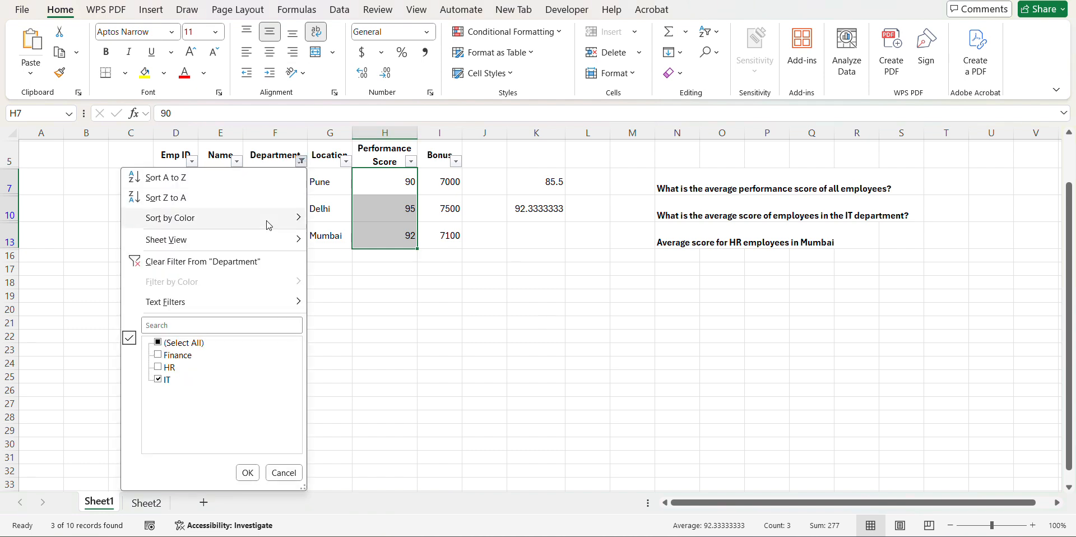
pyautogui.click(159, 346)
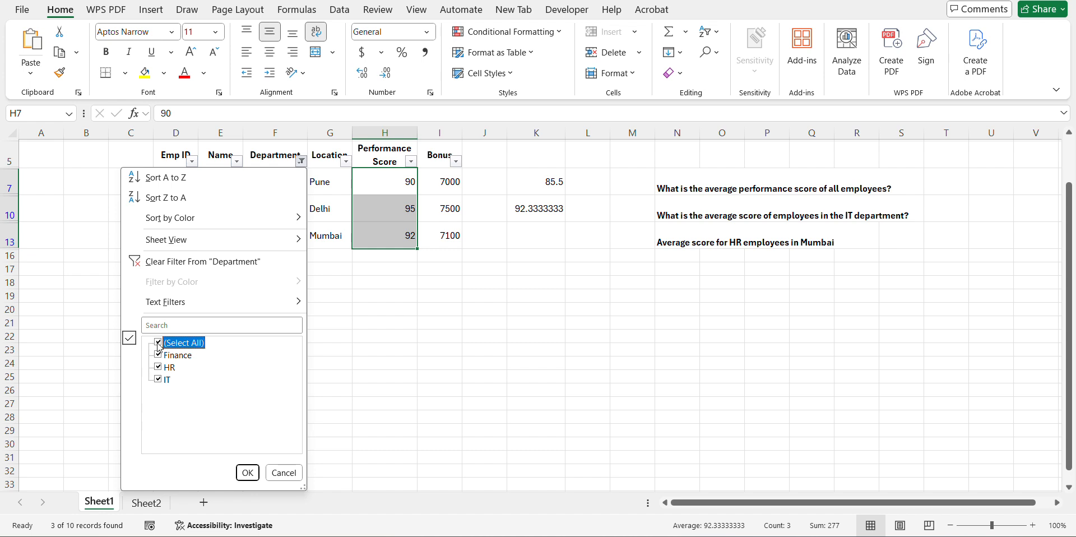
pyautogui.click(249, 471)
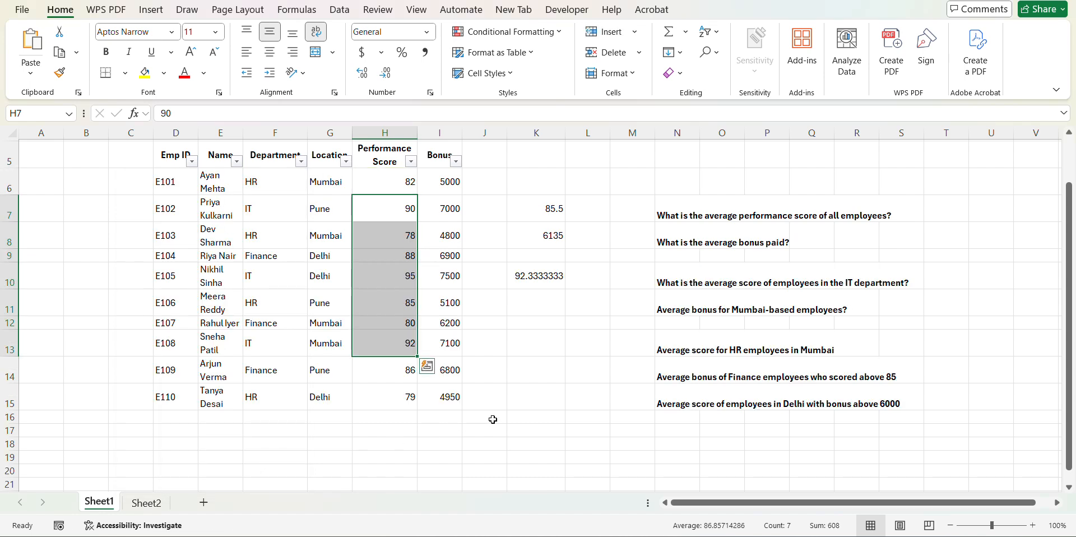
# - Begin an AVERAGEIF formula in K11 for the average bonus of Mumbai-based employees
pyautogui.click(538, 305)
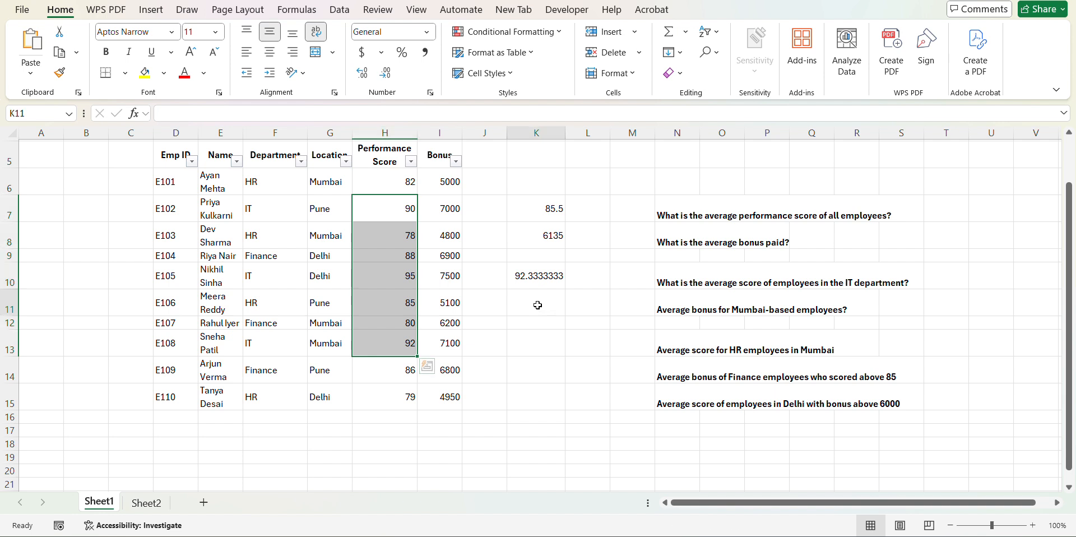
pyautogui.doubleClick(538, 304)
pyautogui.write('=ave')
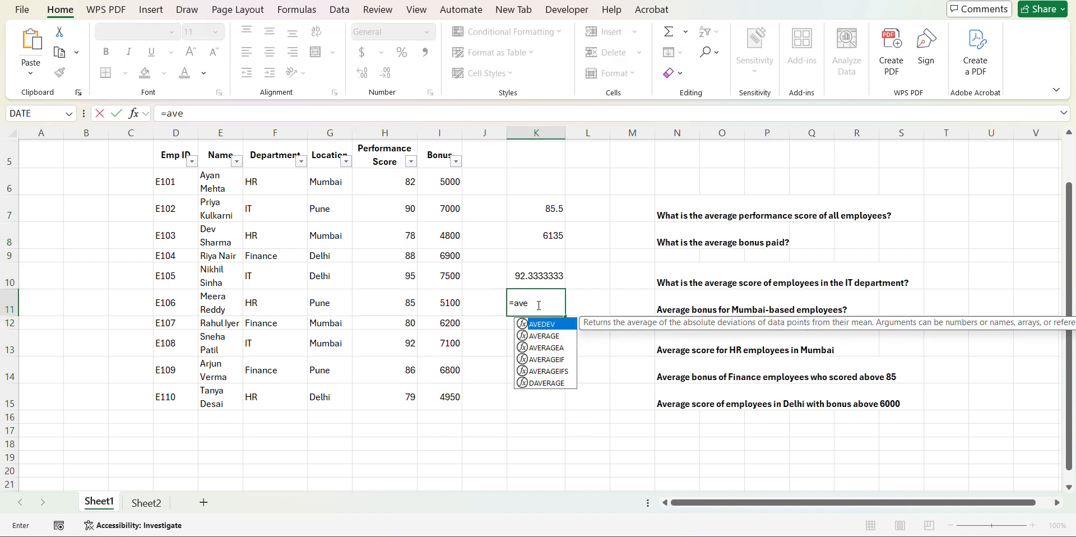
pyautogui.press('Down')
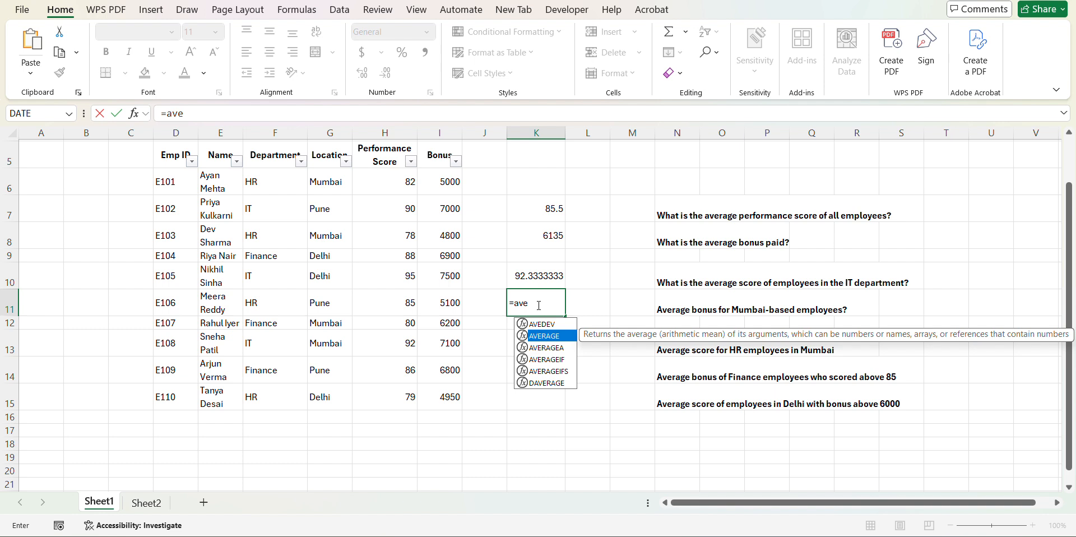
pyautogui.press('Tab')
pyautogui.press('BackSpace')
pyautogui.write('i')
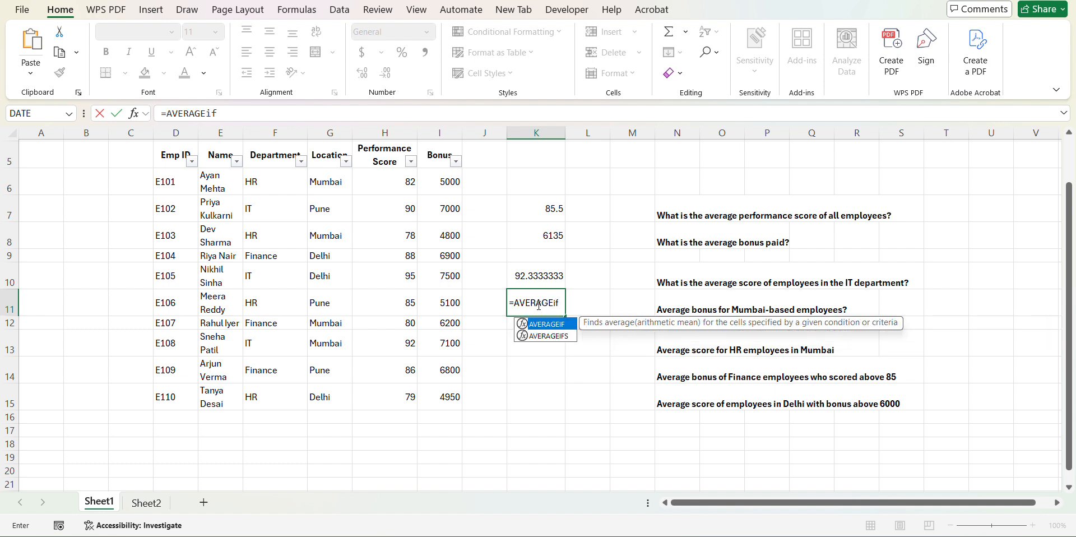
pyautogui.write('f')
pyautogui.press('Tab')
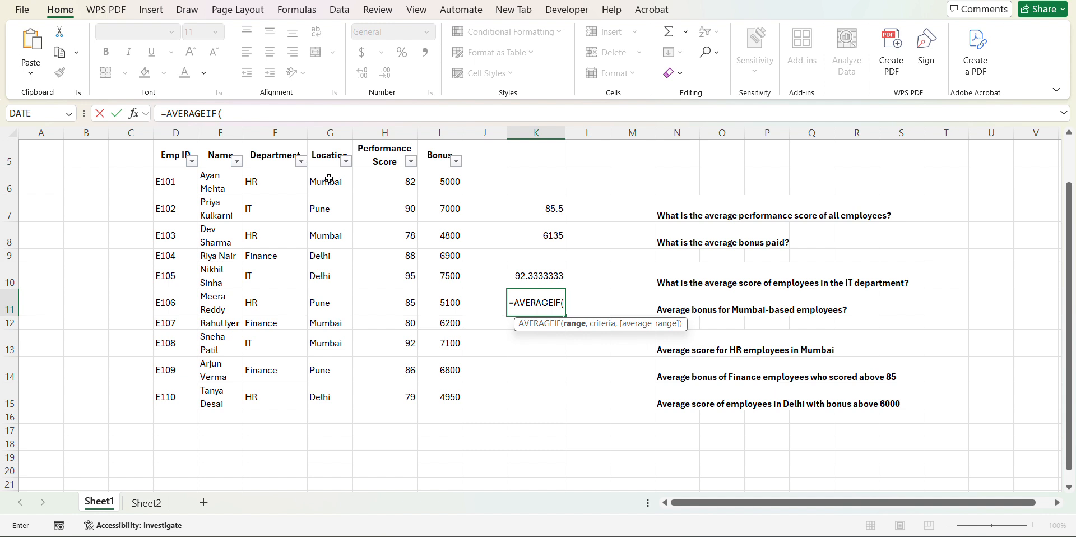
# - Complete K11's AVERAGEIF formula with range G6:G15, criteria cell G6 (Mumbai) and average range I6:I15
pyautogui.moveTo(329, 179); pyautogui.dragTo(327, 395)
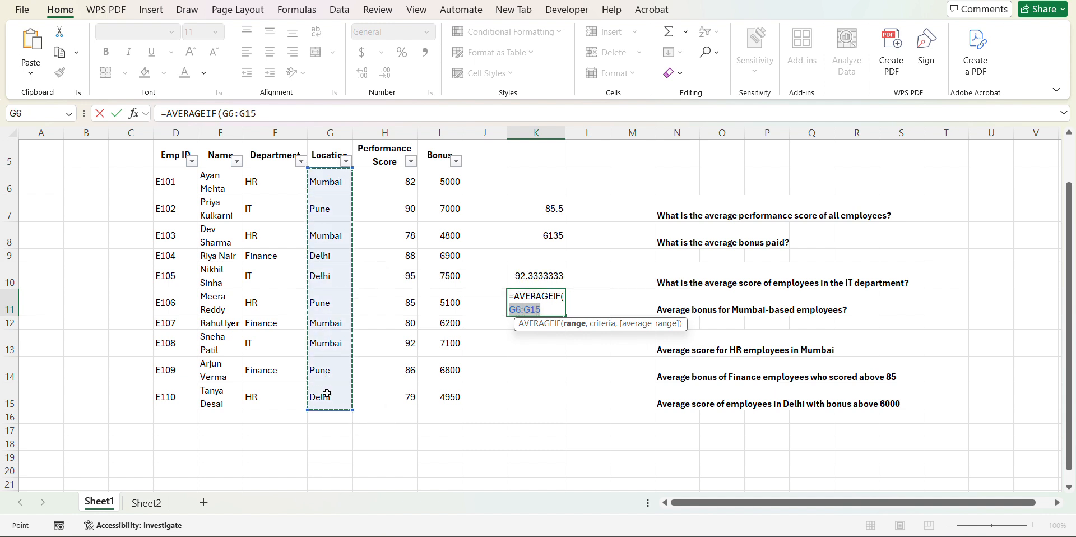
pyautogui.write(',')
pyautogui.click(332, 193)
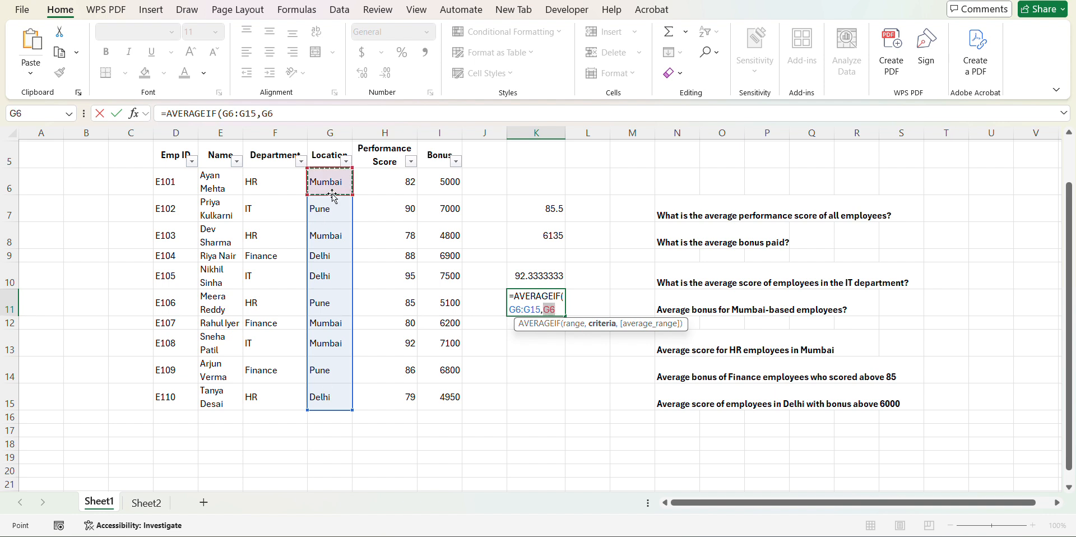
pyautogui.write(',')
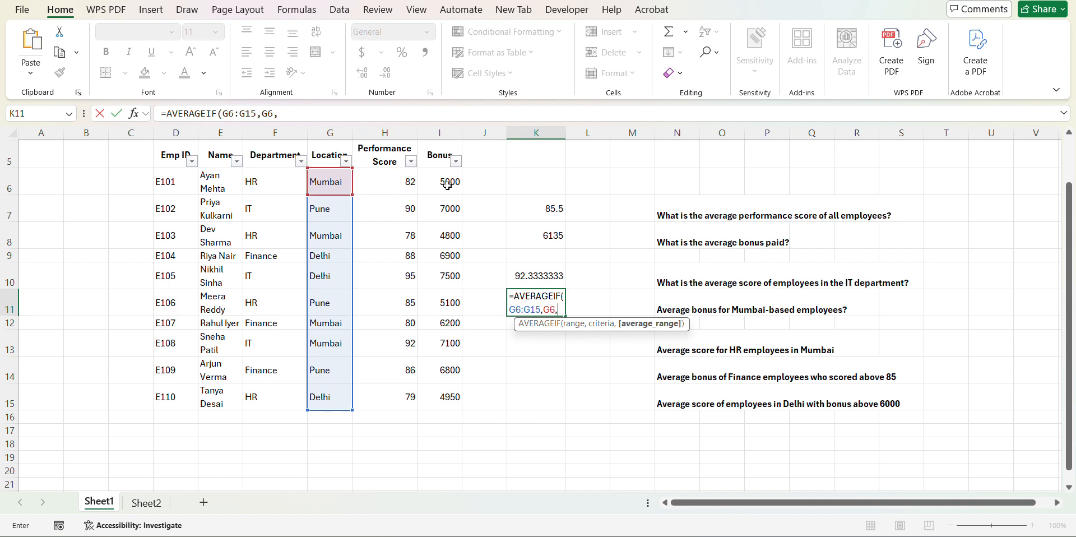
pyautogui.moveTo(447, 183); pyautogui.dragTo(448, 390)
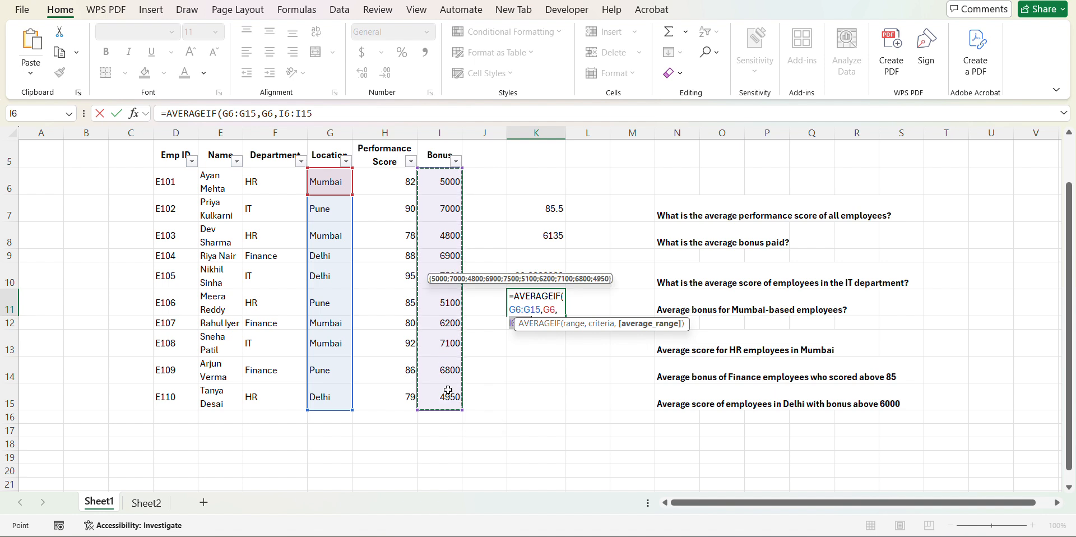
pyautogui.write(')')
pyautogui.press('Return')
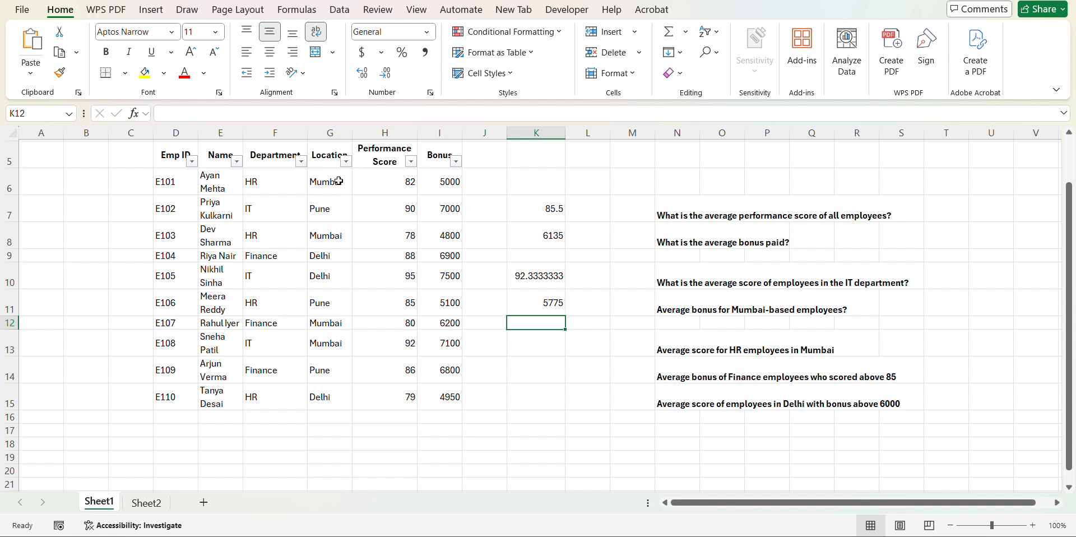
# - Filter the Location column to Mumbai only and select the remaining bonuses to check their average
pyautogui.click(345, 161)
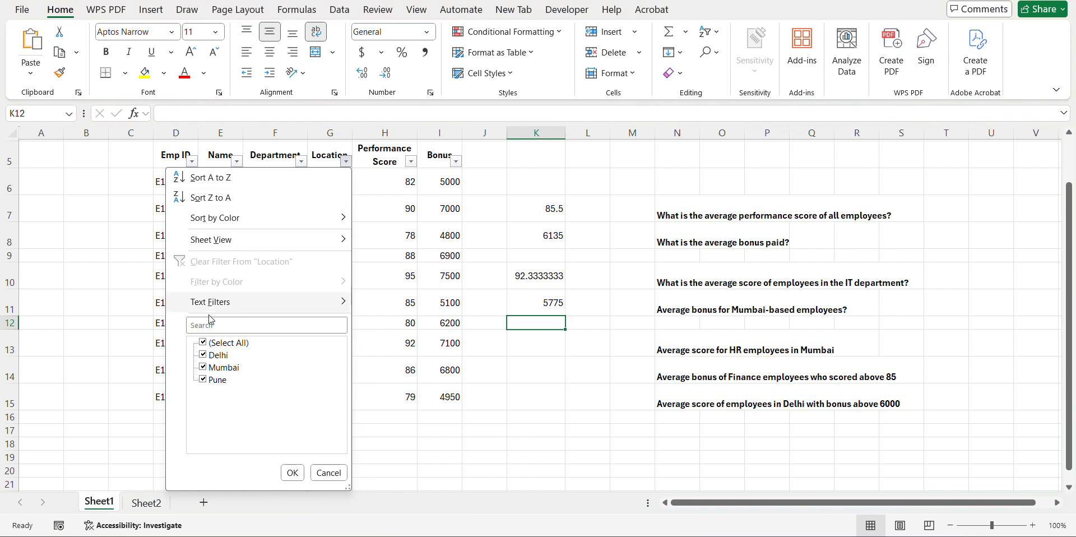
pyautogui.click(203, 343)
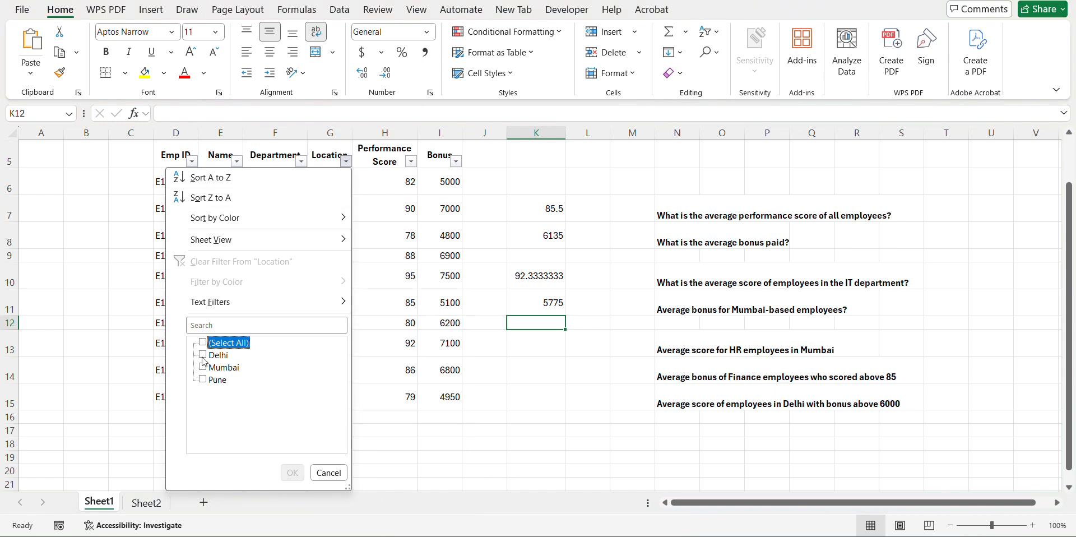
pyautogui.click(203, 367)
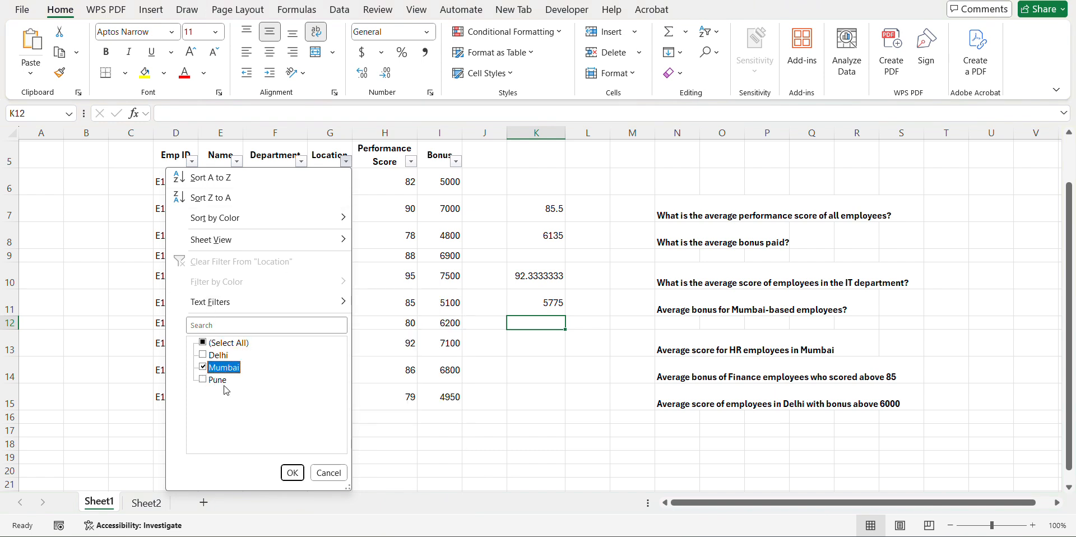
pyautogui.click(292, 472)
pyautogui.moveTo(441, 195); pyautogui.dragTo(449, 258)
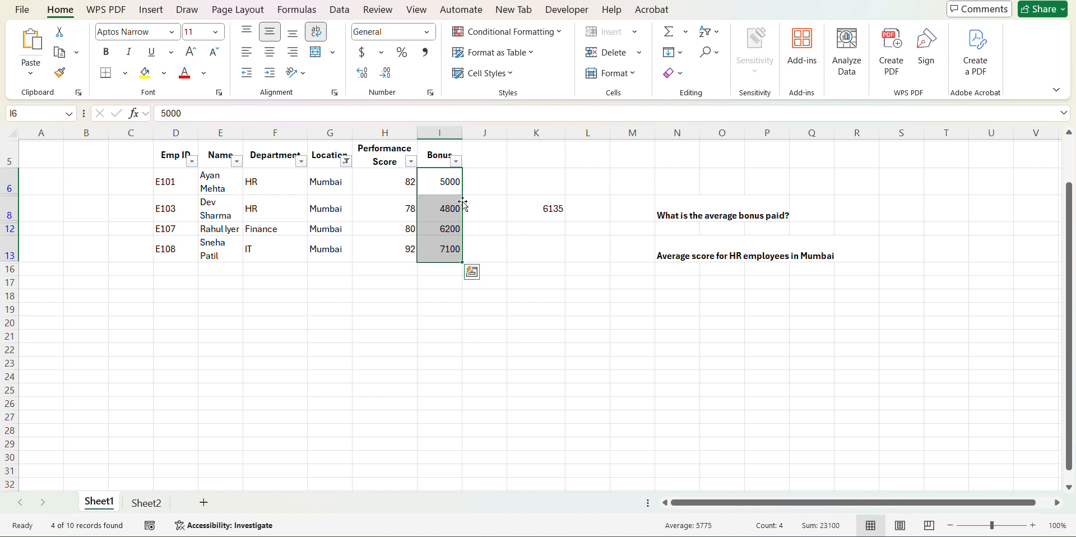
# - Restore all locations in the Location column filter
pyautogui.click(343, 166)
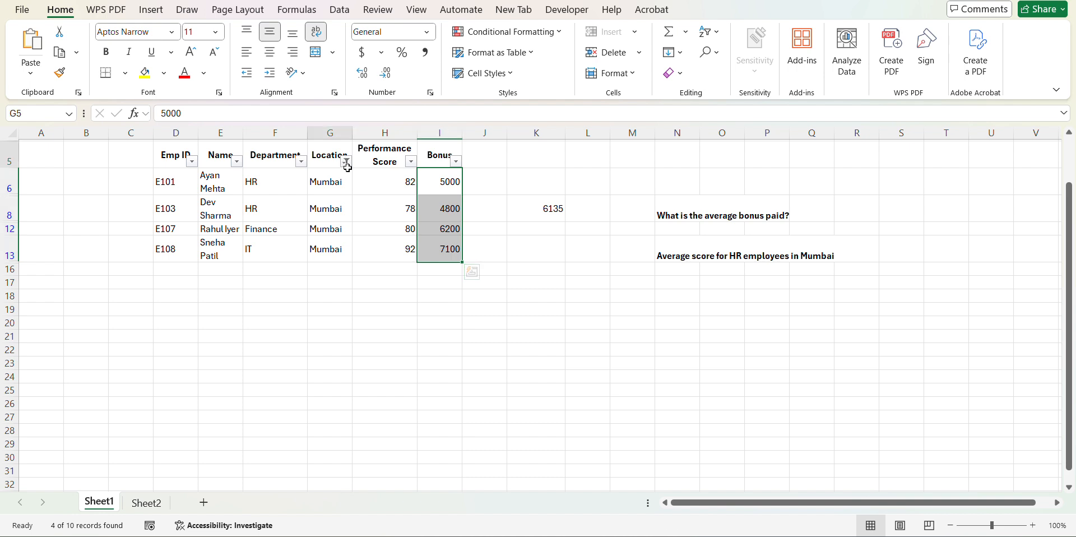
pyautogui.click(346, 163)
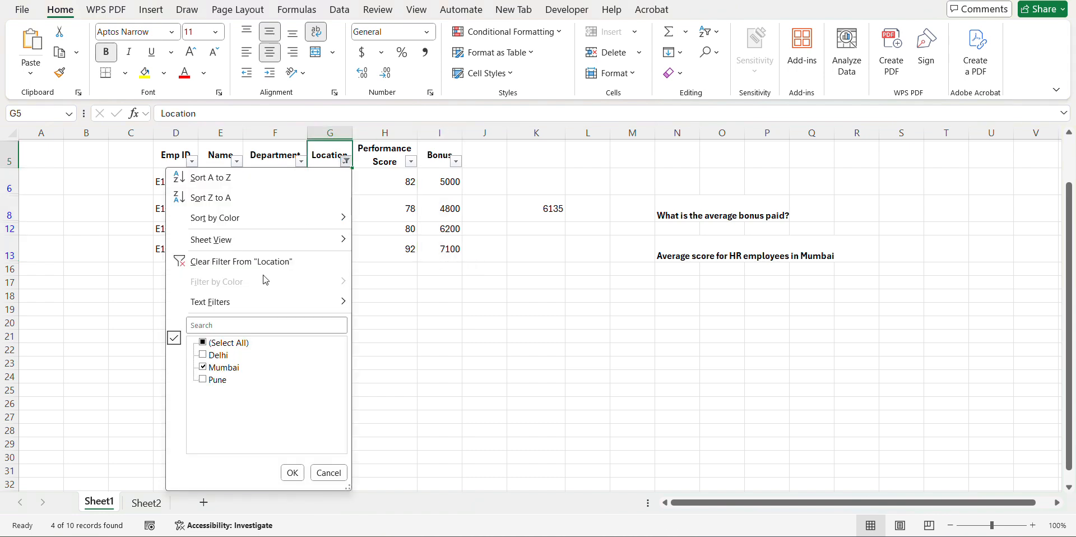
pyautogui.click(203, 343)
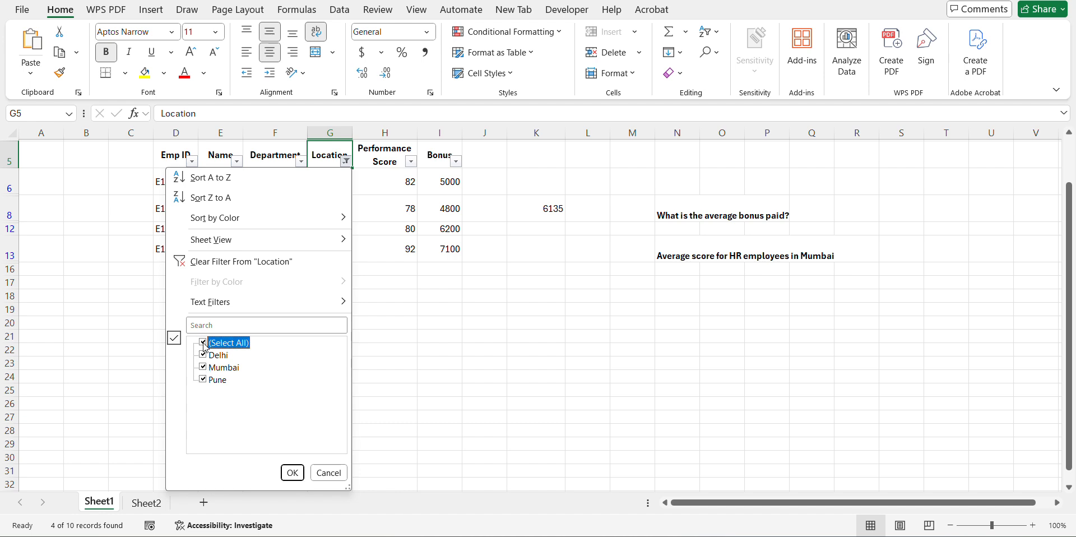
pyautogui.click(292, 473)
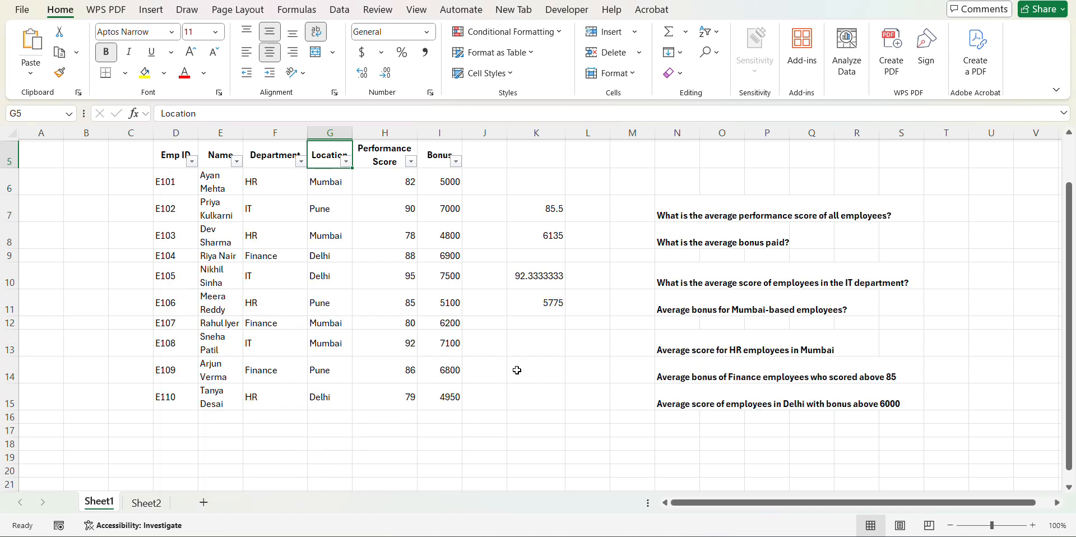
# - Begin an AVERAGEIF formula in K13 for the average score of HR employees in Mumbai
pyautogui.click(559, 346)
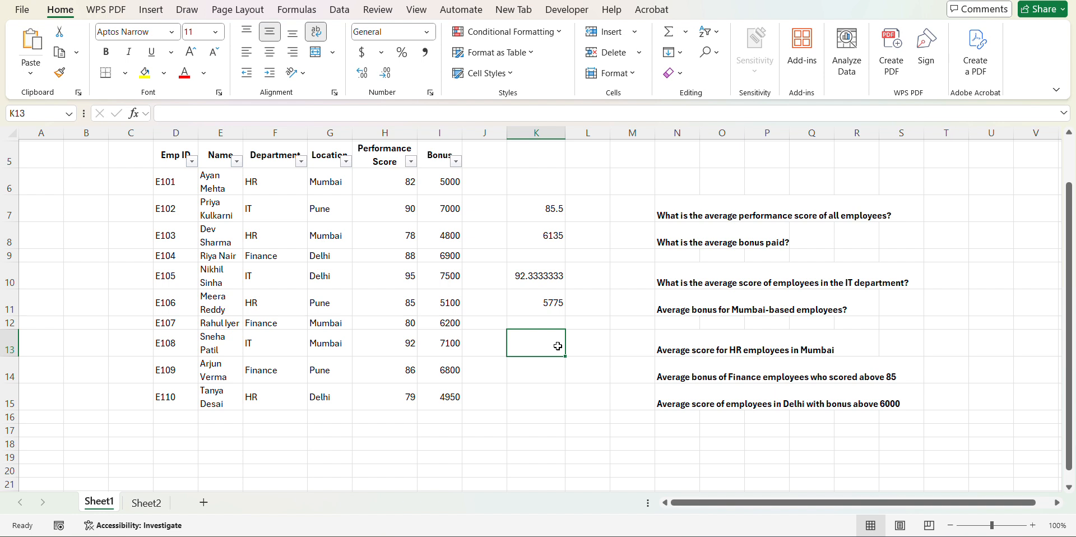
pyautogui.write('=ave')
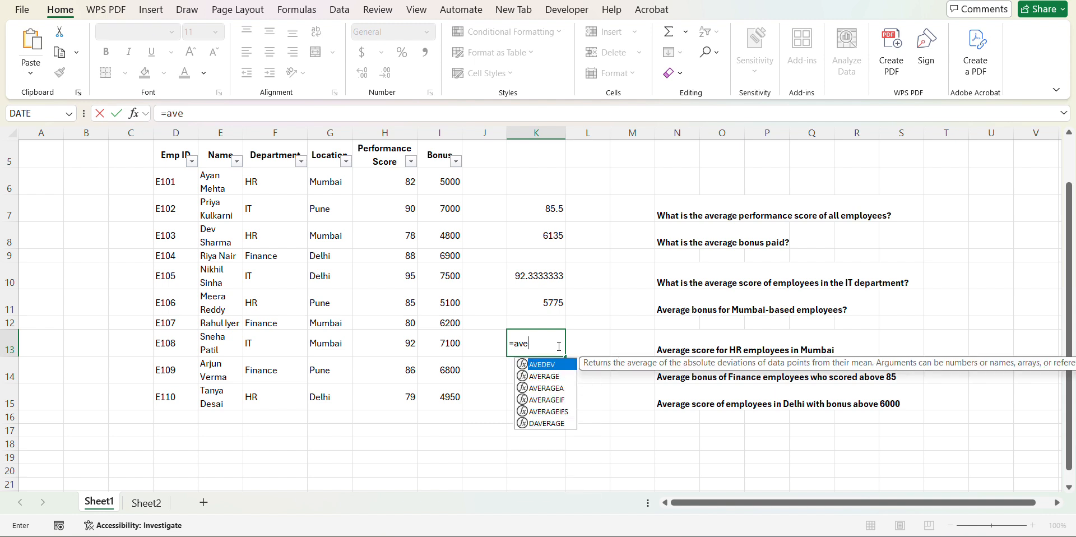
pyautogui.press('Down')
pyautogui.press('Tab')
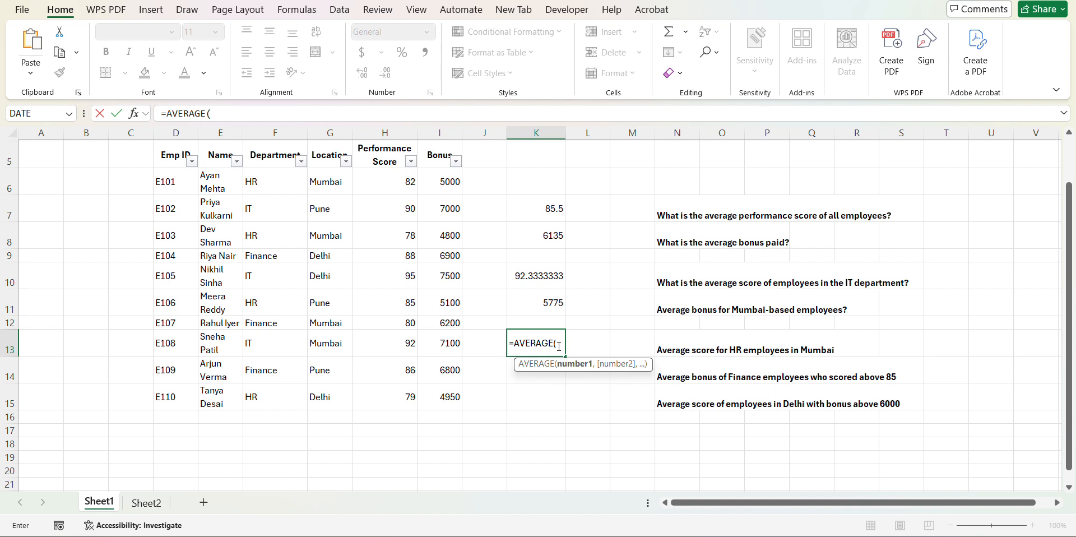
pyautogui.press('BackSpace')
pyautogui.write('if')
pyautogui.press('Tab')
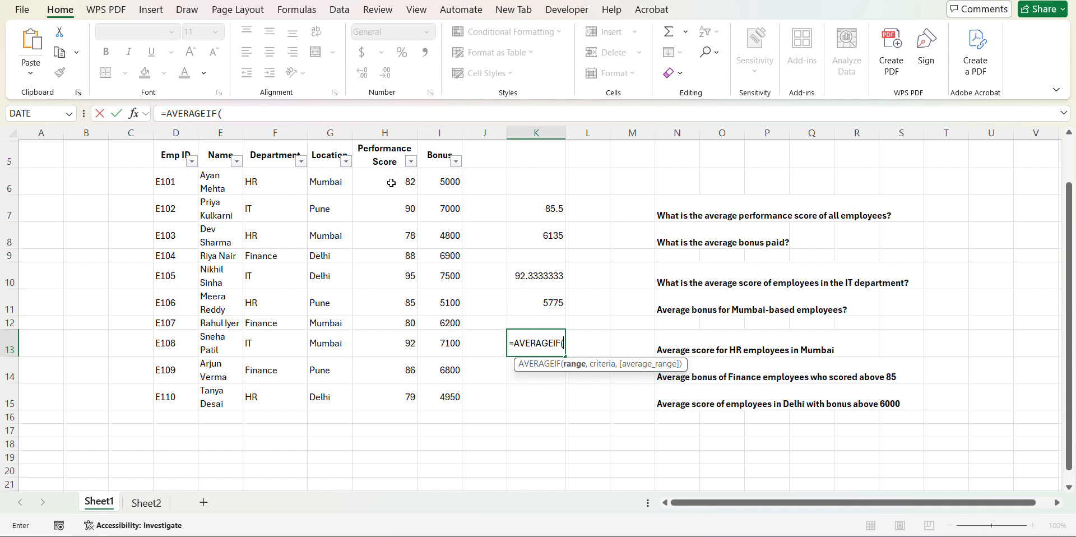
# - Complete K13's AVERAGEIF formula with range F6:F15, criteria cell F6 (HR) and average range H6:H15
pyautogui.moveTo(391, 183); pyautogui.dragTo(372, 241)
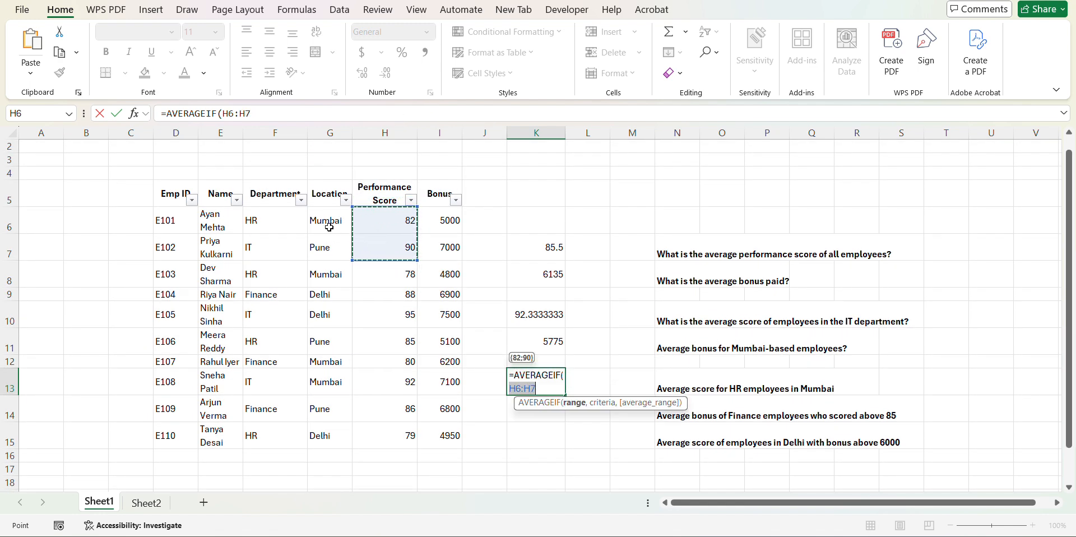
pyautogui.click(278, 215)
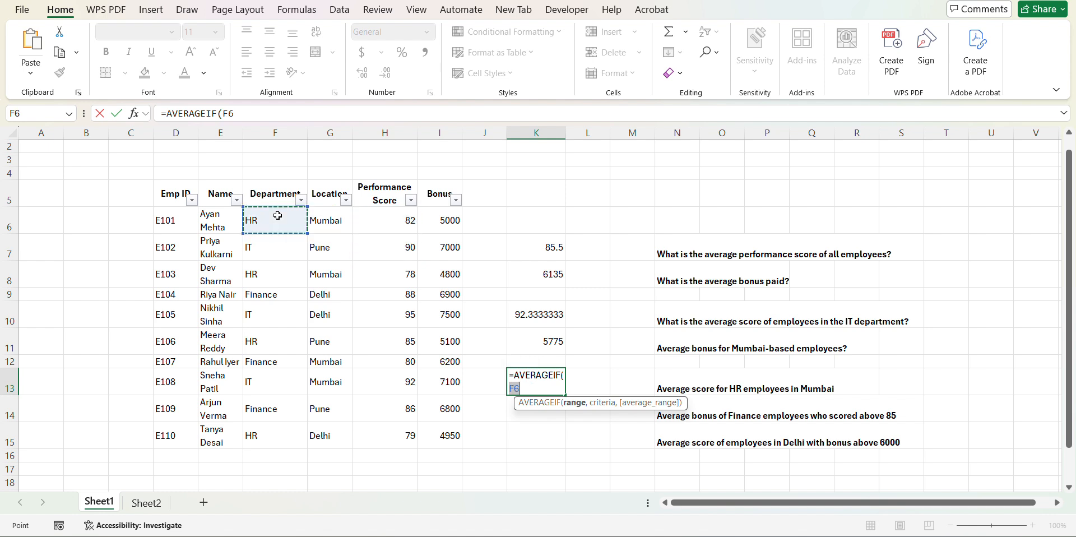
pyautogui.moveTo(277, 216); pyautogui.dragTo(278, 433)
pyautogui.write(',')
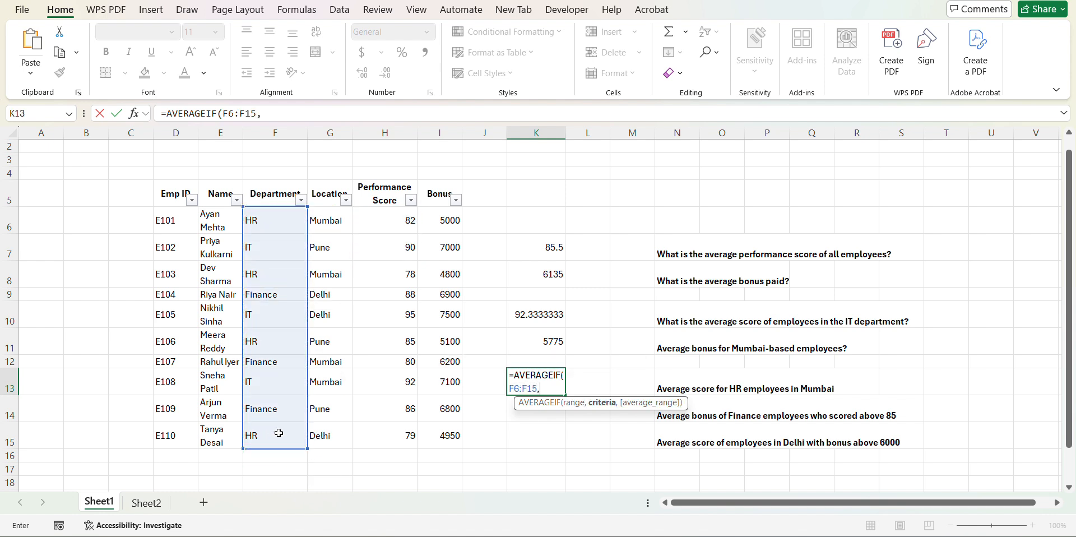
pyautogui.click(266, 226)
pyautogui.write(',')
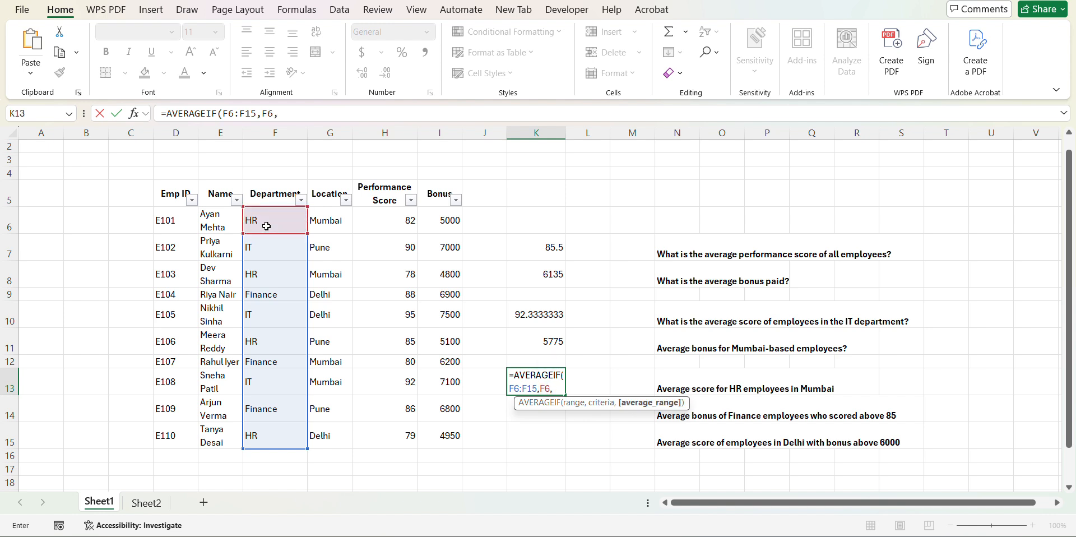
pyautogui.moveTo(392, 215); pyautogui.dragTo(392, 445)
pyautogui.write(')')
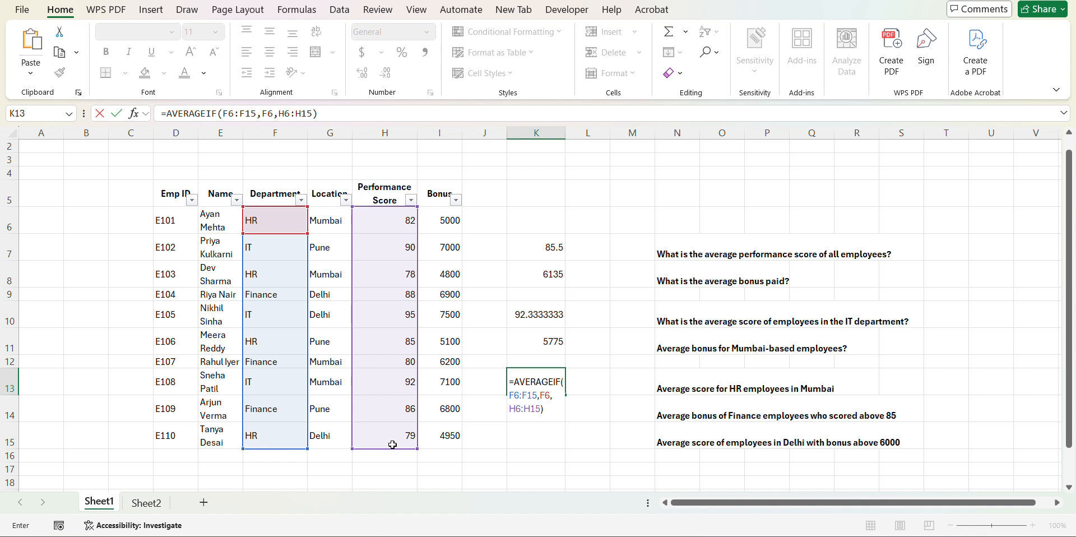
pyautogui.press('Return')
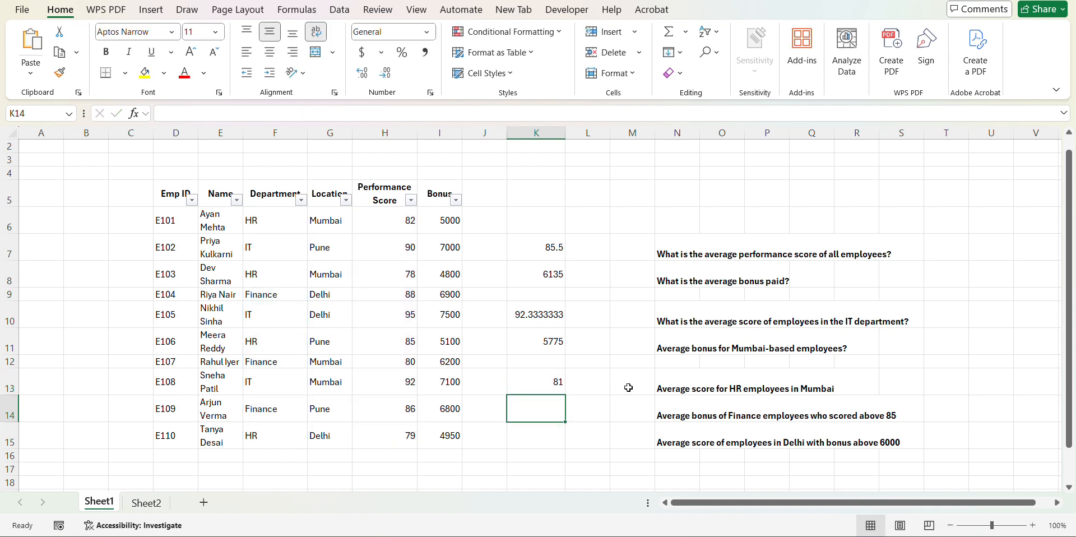
# - Filter the Department column to HR only and select the remaining performance scores to check K13's average
pyautogui.click(546, 383)
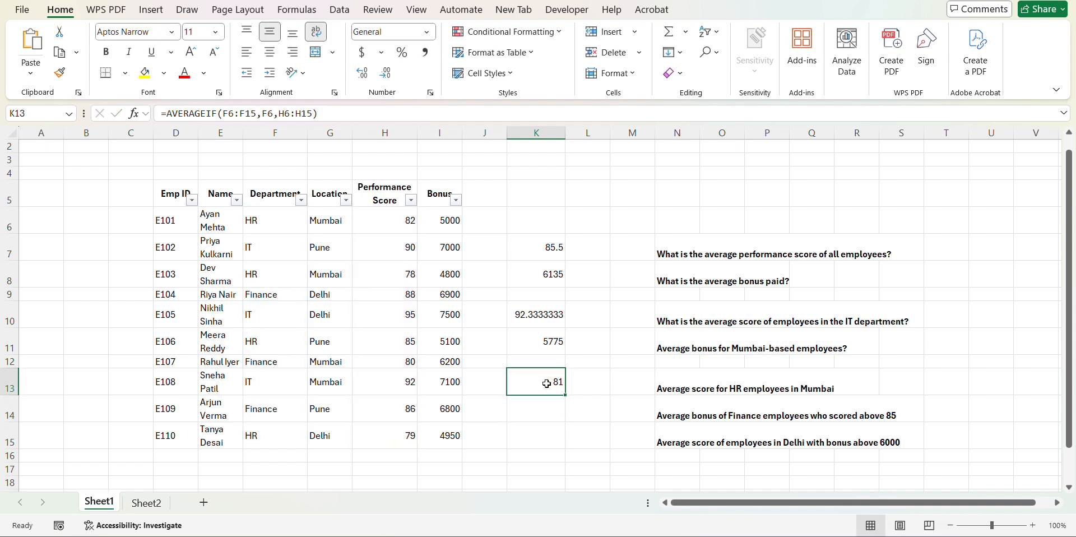
pyautogui.click(300, 200)
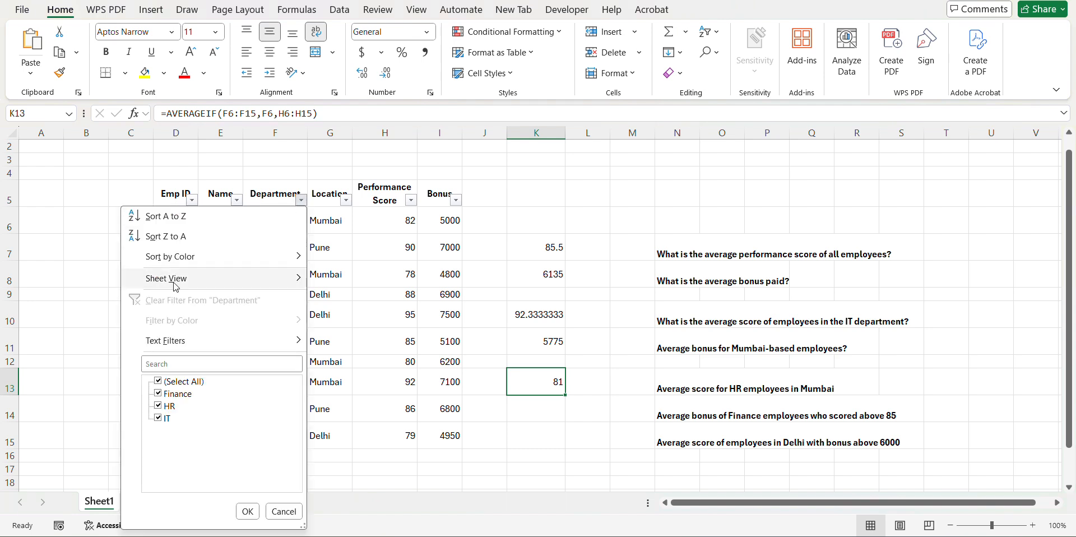
pyautogui.click(157, 382)
pyautogui.click(160, 407)
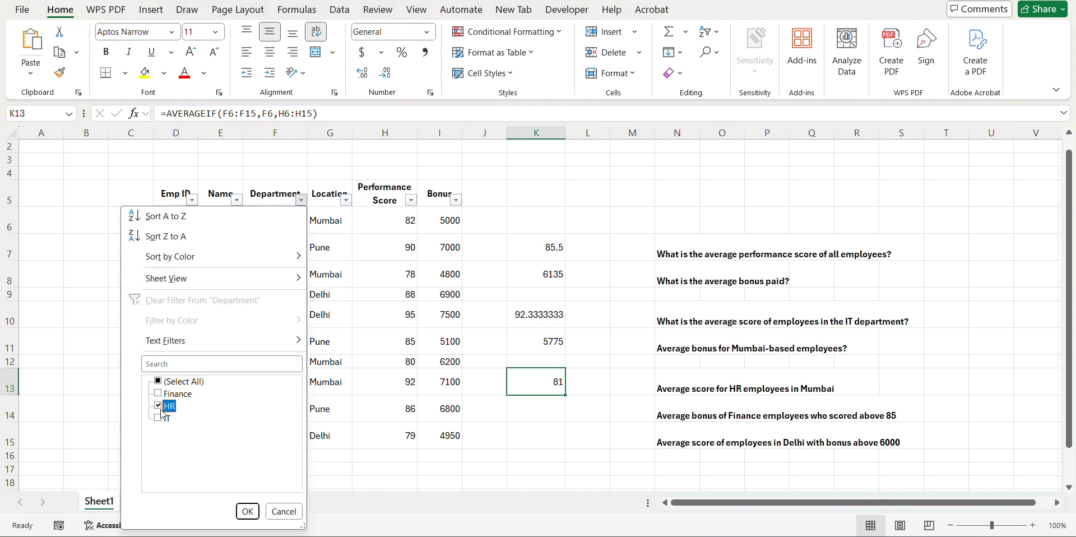
pyautogui.click(247, 511)
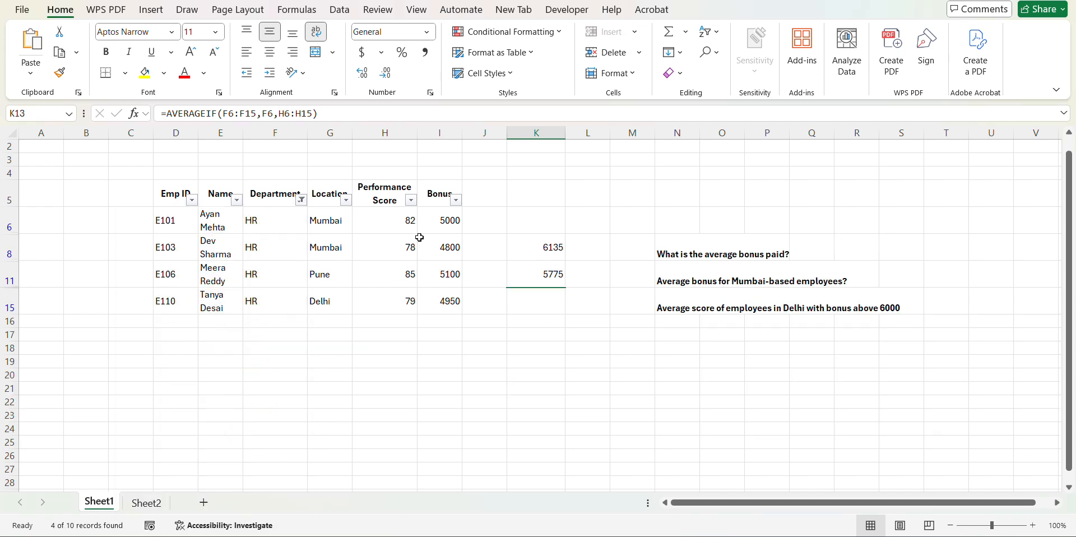
pyautogui.click(401, 212)
pyautogui.moveTo(402, 211); pyautogui.dragTo(396, 301)
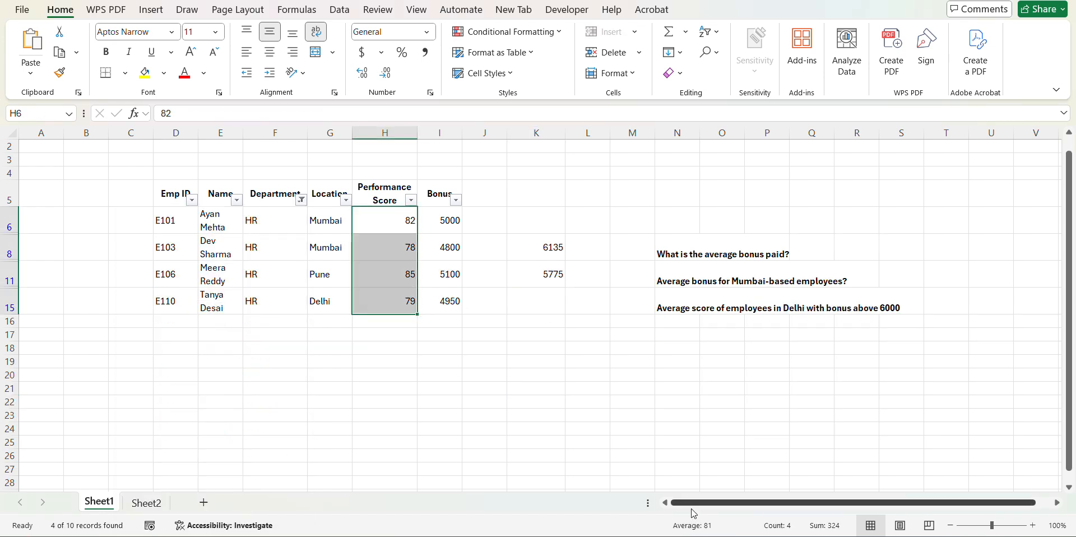
# - Restore all departments in the Department column filter
pyautogui.click(301, 200)
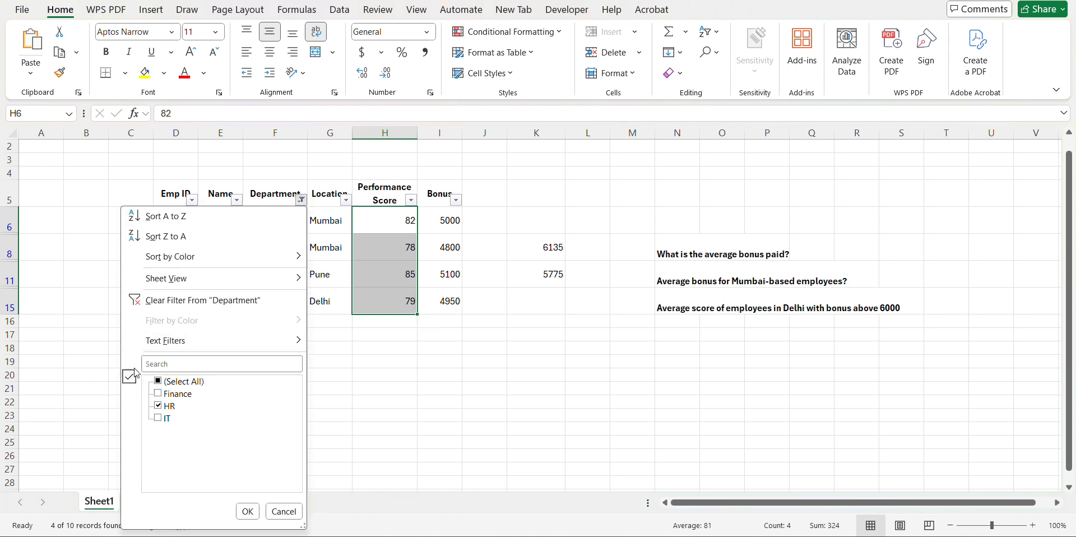
pyautogui.click(158, 382)
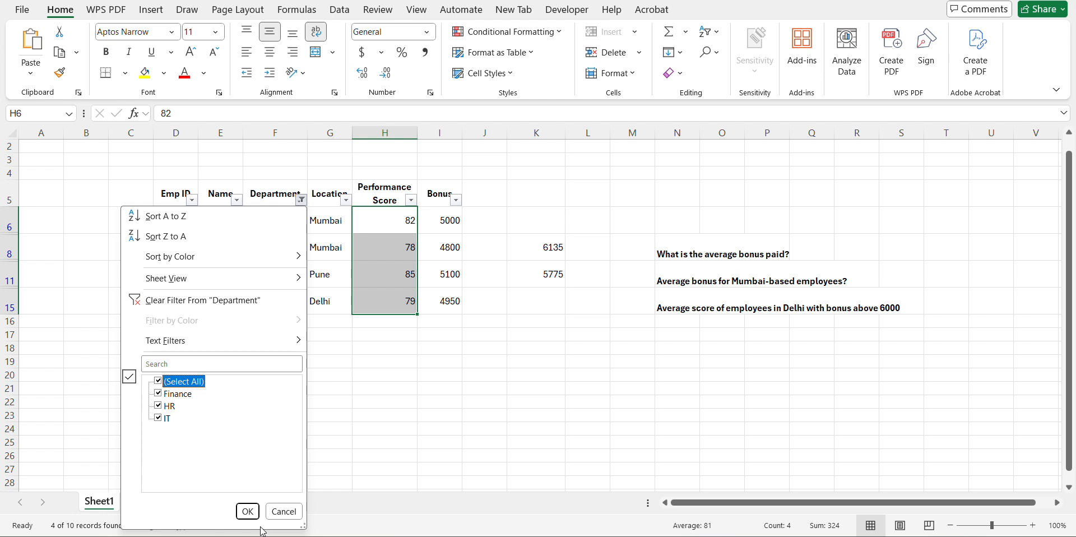
pyautogui.click(247, 511)
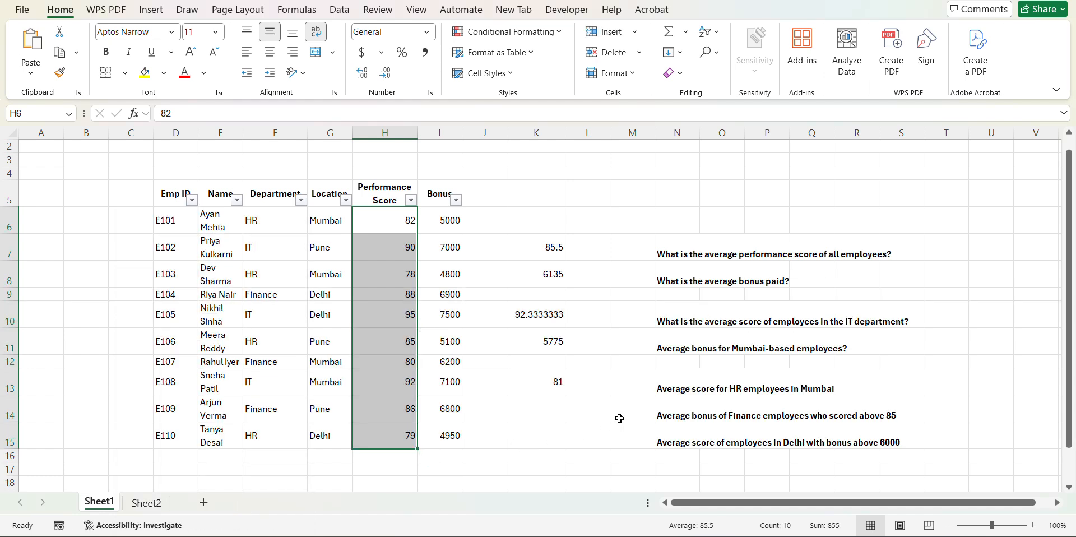
# - Begin an AVERAGEIFS formula in K14 for the average bonus of Finance employees who scored above 85
pyautogui.click(547, 396)
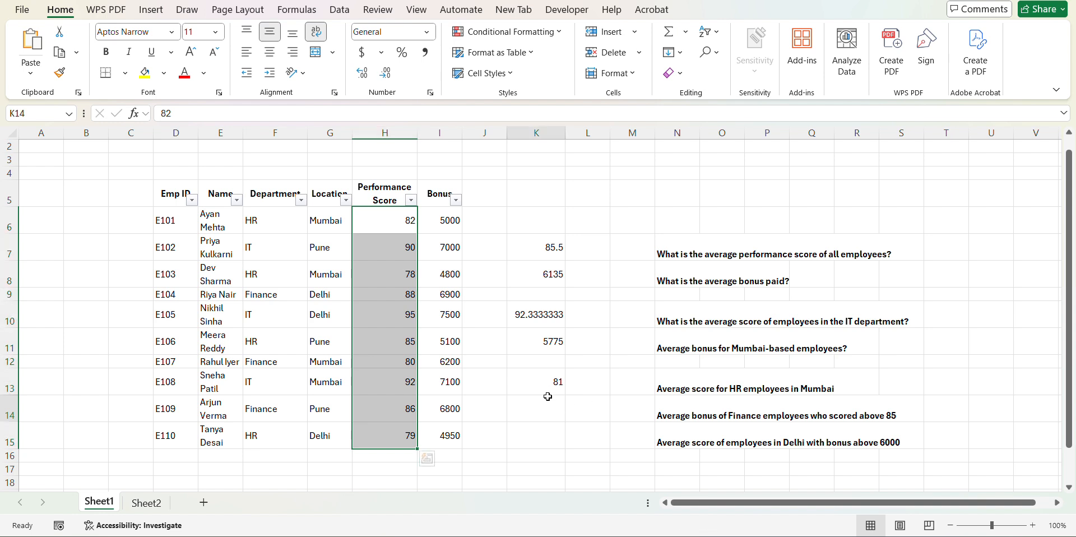
pyautogui.write('=')
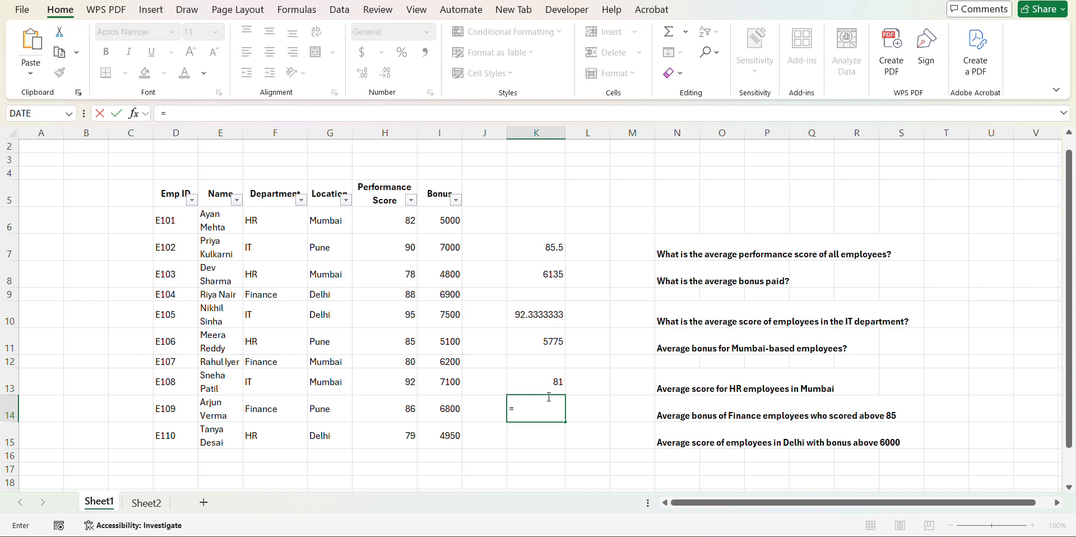
pyautogui.write('av')
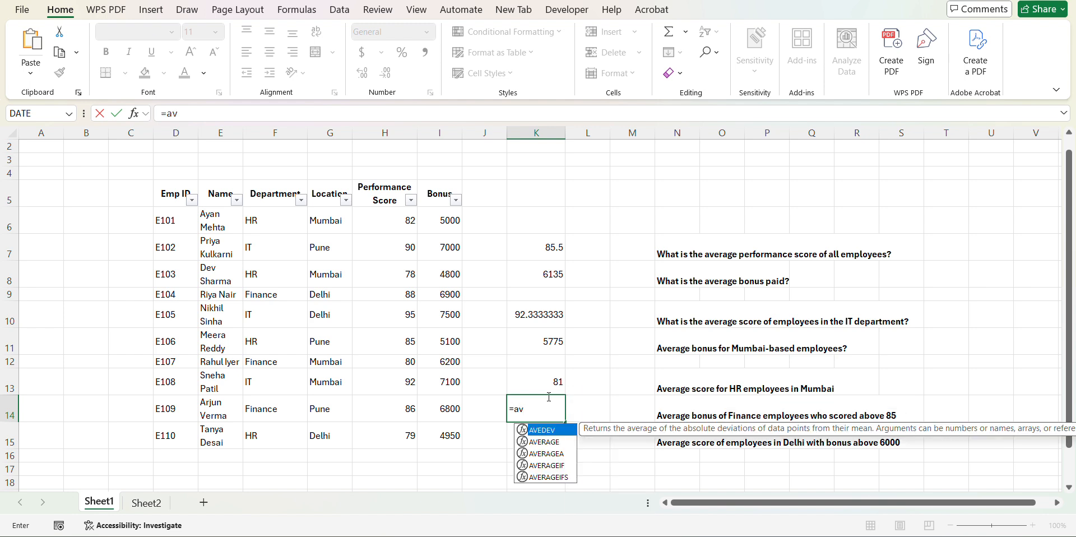
pyautogui.press('Down')
pyautogui.press('Down')
pyautogui.press('Down')
pyautogui.press('Down')
pyautogui.press('Tab')
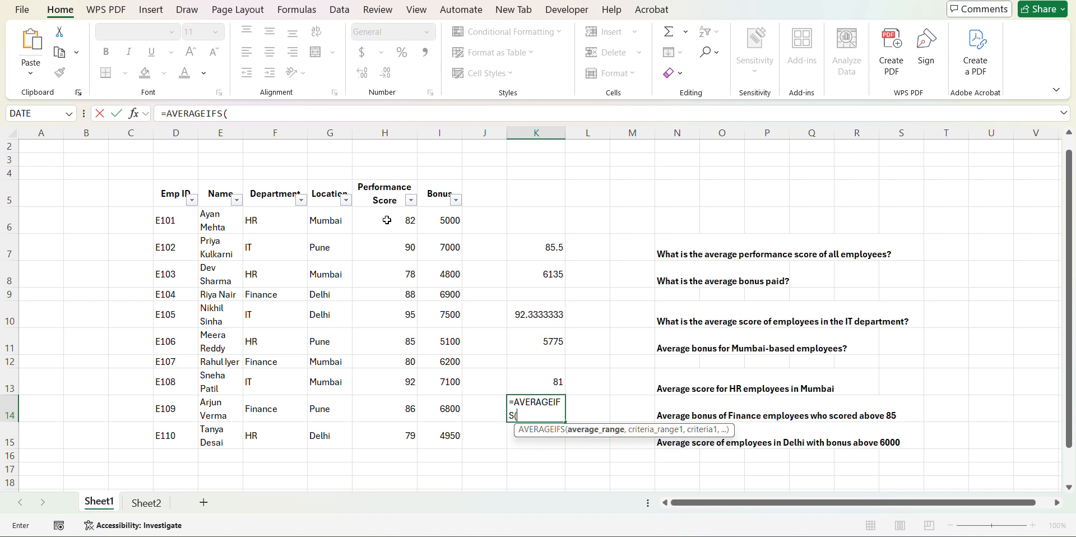
pyautogui.moveTo(387, 220); pyautogui.dragTo(385, 430)
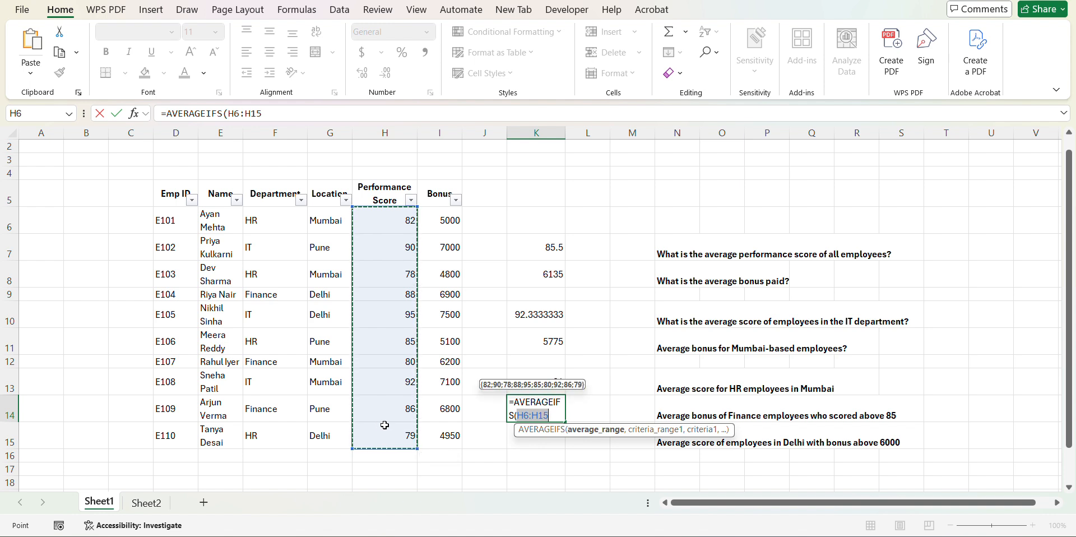
pyautogui.write(',')
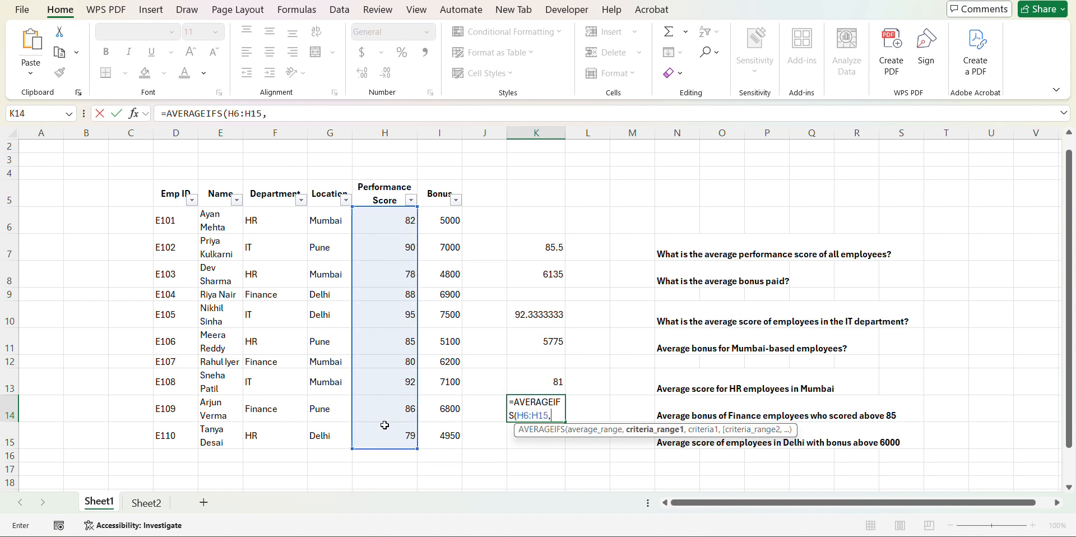
pyautogui.click(384, 418)
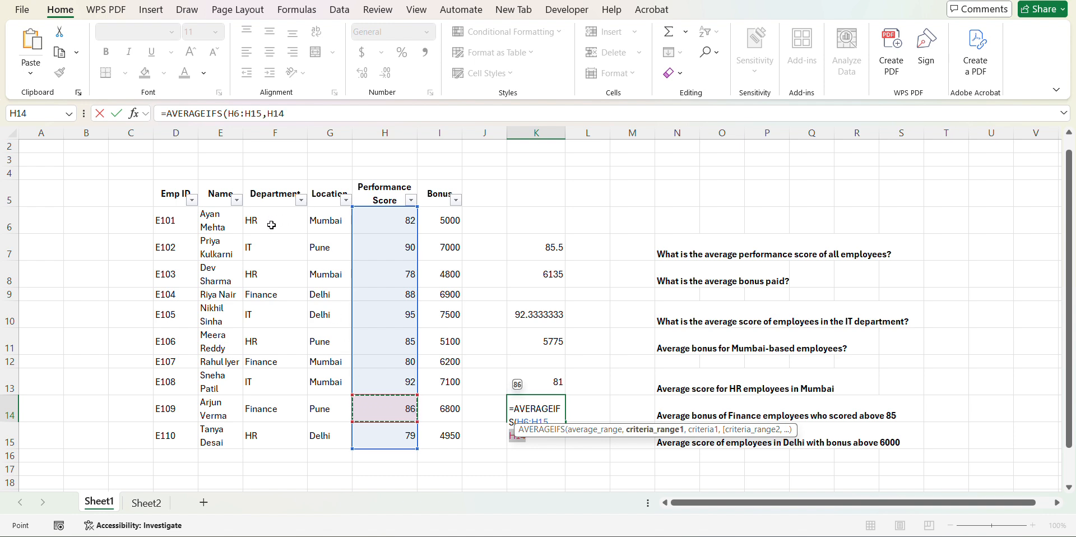
pyautogui.moveTo(271, 225); pyautogui.dragTo(271, 434)
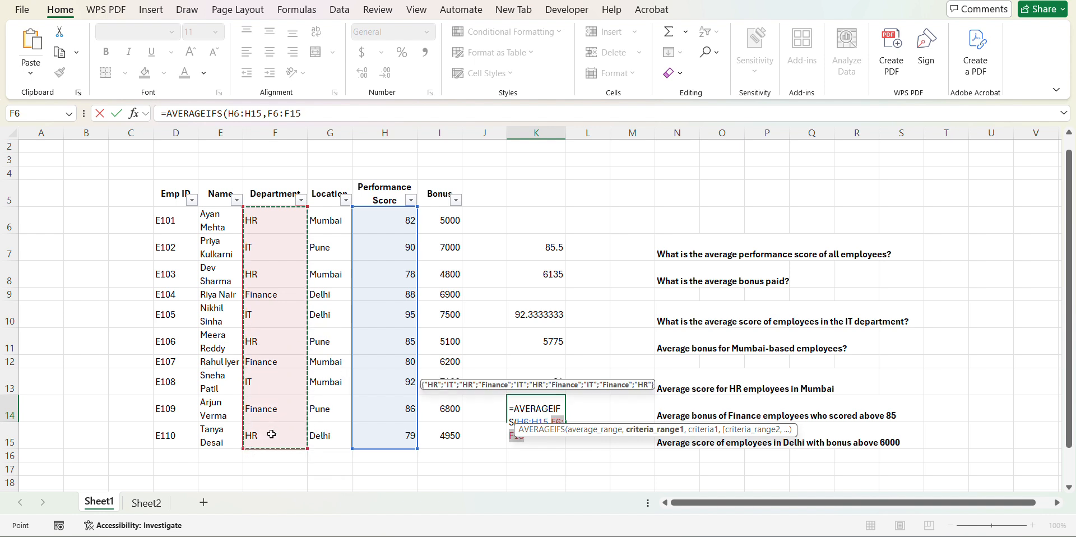
pyautogui.write(',')
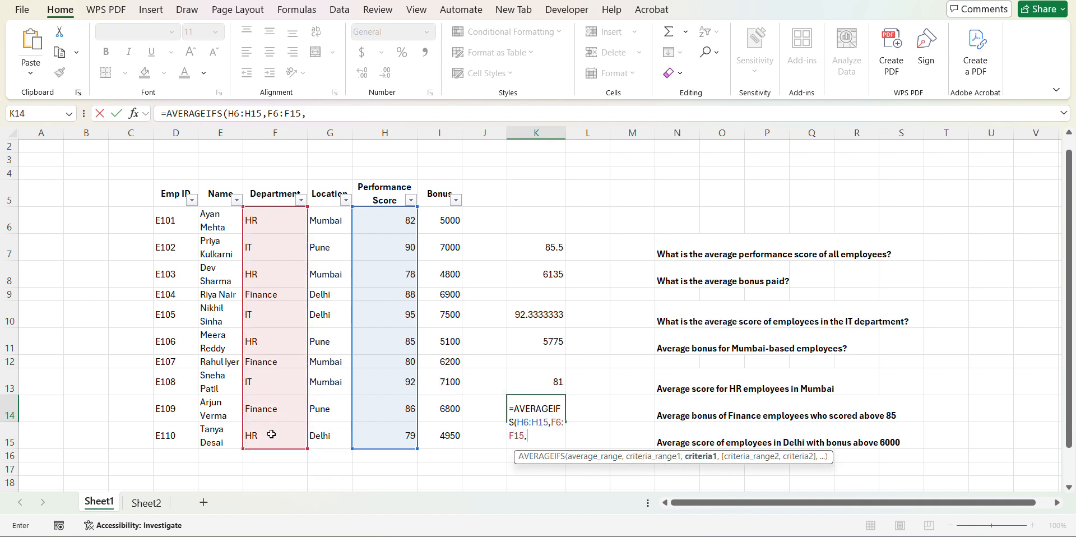
pyautogui.click(265, 293)
pyautogui.write(',')
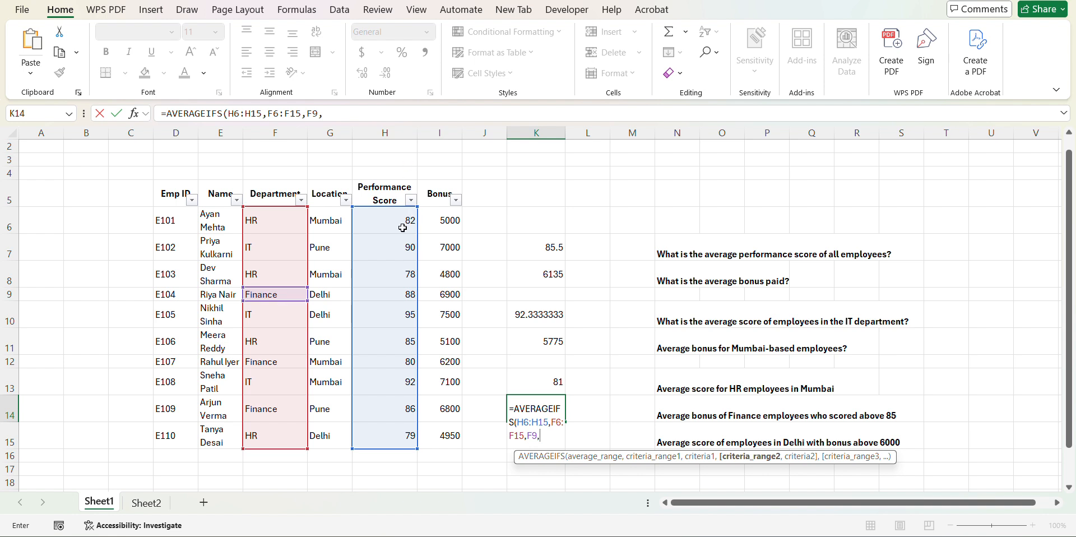
pyautogui.moveTo(404, 225); pyautogui.dragTo(385, 236)
pyautogui.press('BackSpace')
pyautogui.press('BackSpace')
pyautogui.press('BackSpace')
pyautogui.press('BackSpace')
pyautogui.press('BackSpace')
pyautogui.press('BackSpace')
pyautogui.press('BackSpace')
pyautogui.press('BackSpace')
pyautogui.press('BackSpace')
pyautogui.press('BackSpace')
pyautogui.press('BackSpace')
pyautogui.press('BackSpace')
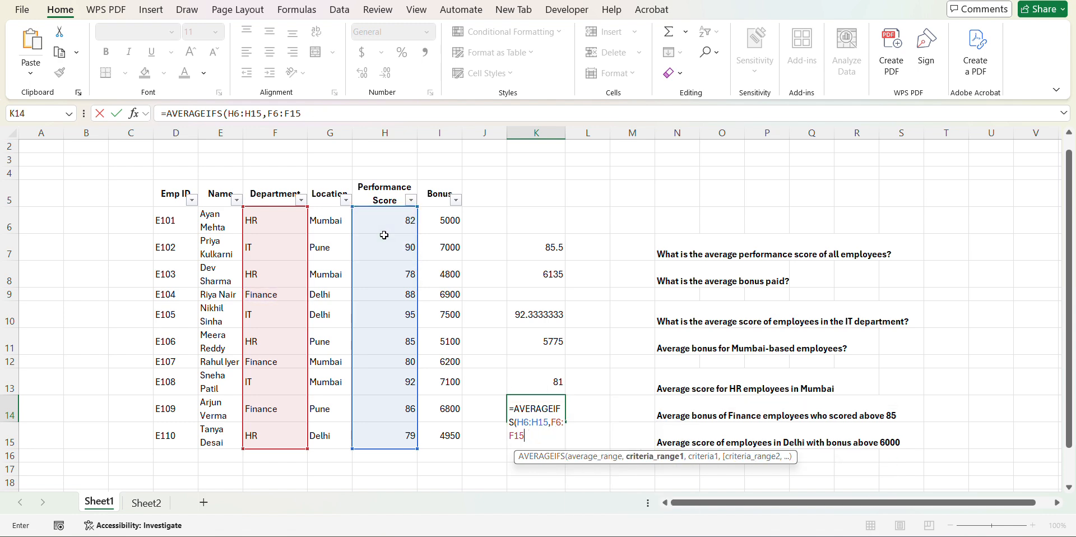
pyautogui.press('BackSpace')
pyautogui.press('BackSpace')
pyautogui.press('BackSpace')
pyautogui.press('BackSpace')
pyautogui.press('BackSpace')
pyautogui.press('BackSpace')
pyautogui.press('BackSpace')
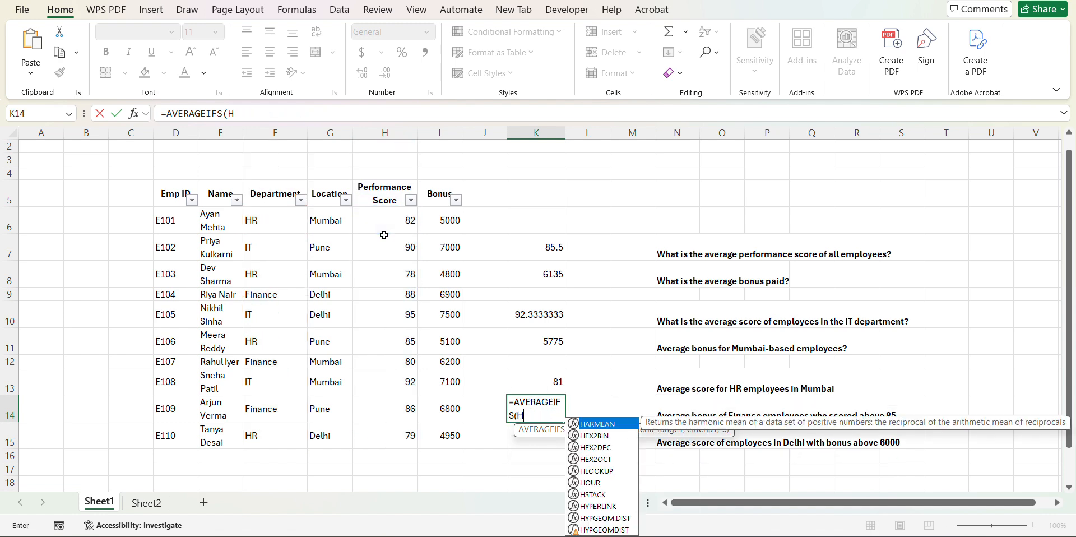
# - Complete K14's AVERAGEIFS formula with average range I6:I15, criteria range F6:F15 matching F9 (Finance), and H6:H15 with criterion ">85"
pyautogui.write('(')
pyautogui.moveTo(443, 220); pyautogui.dragTo(443, 424)
pyautogui.write(',')
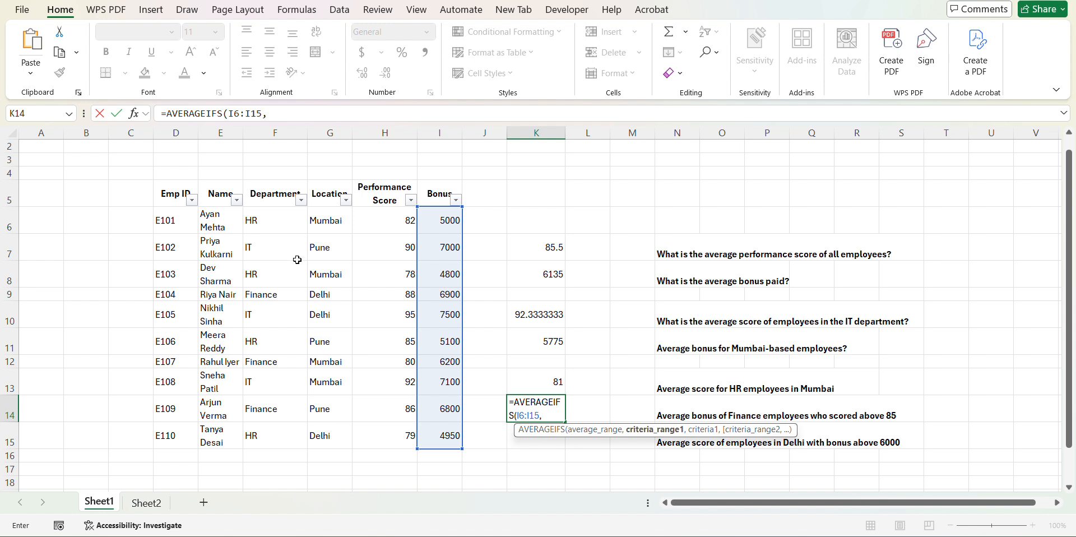
pyautogui.moveTo(257, 218); pyautogui.dragTo(293, 430)
pyautogui.write(',')
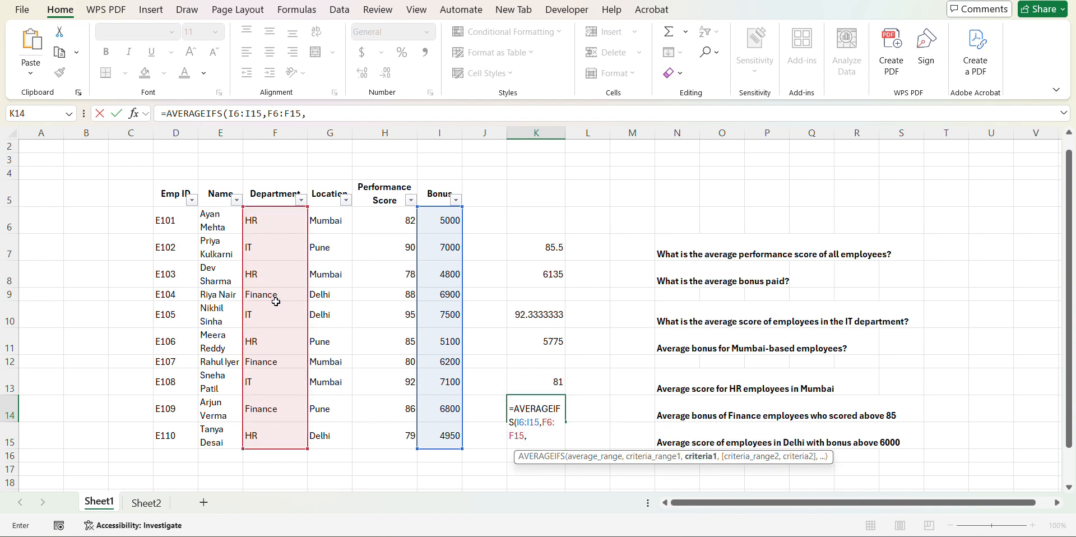
pyautogui.click(262, 291)
pyautogui.write(',')
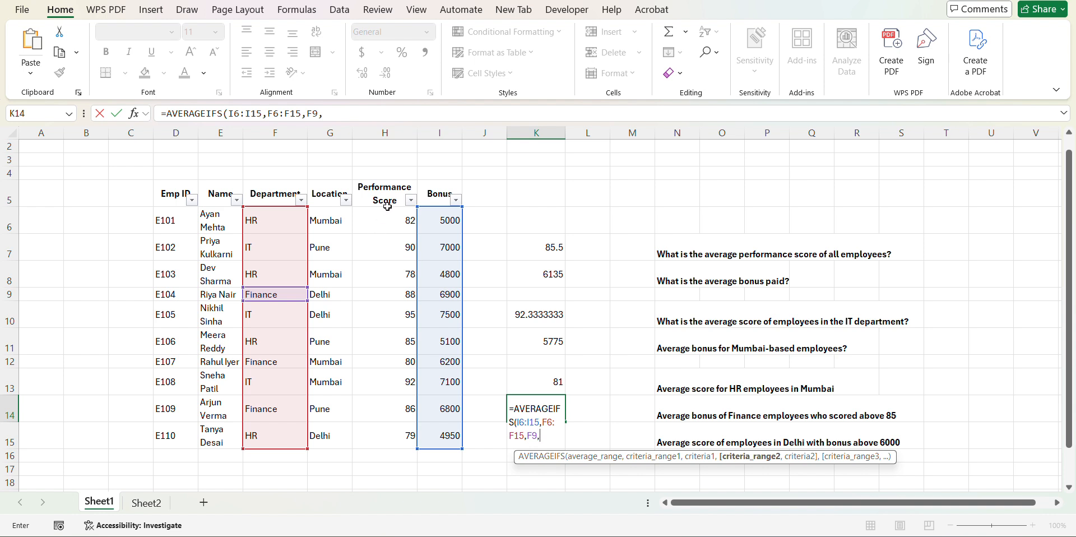
pyautogui.moveTo(388, 207); pyautogui.dragTo(401, 442)
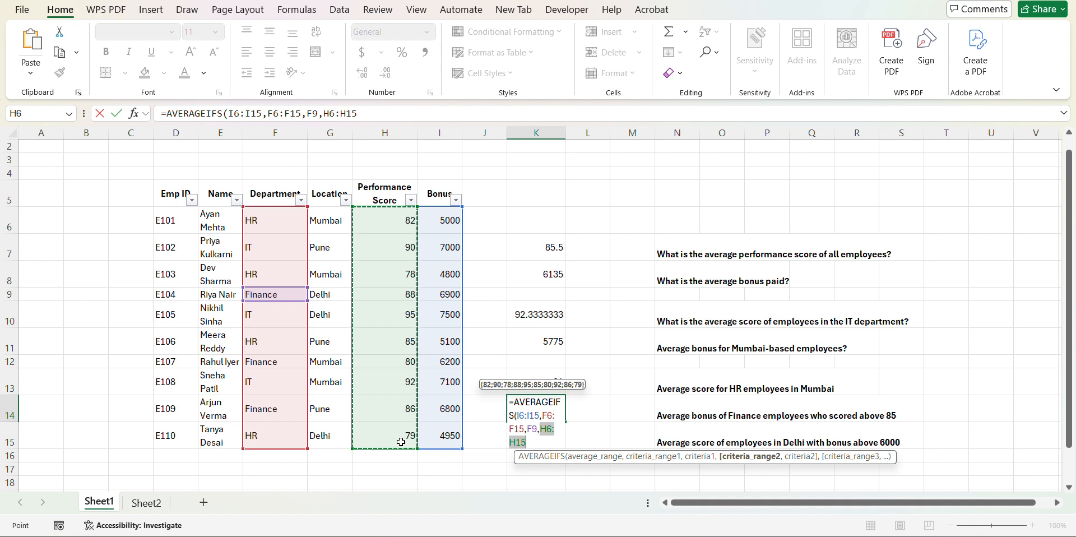
pyautogui.write(',">85')
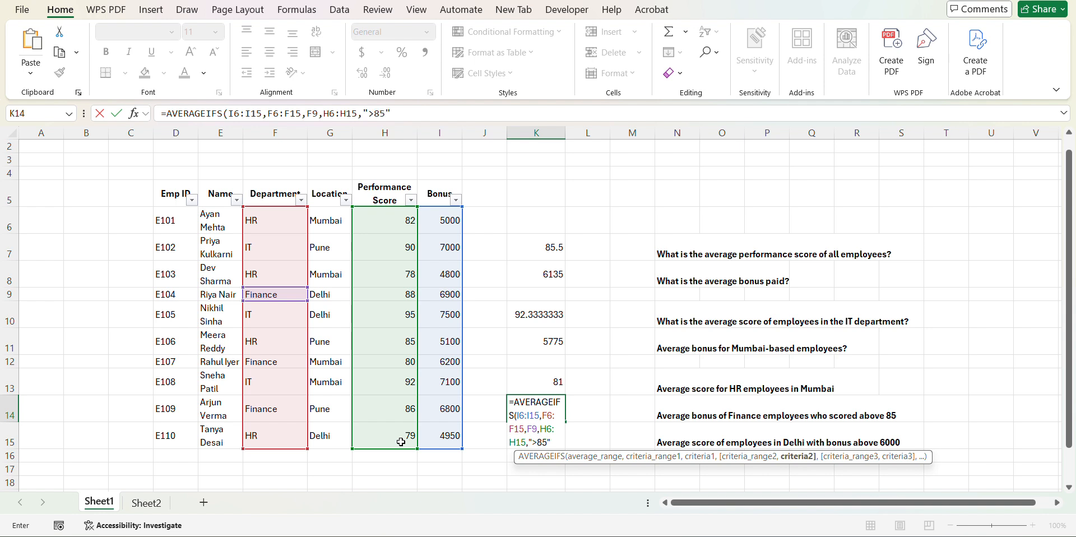
pyautogui.write('")')
pyautogui.press('Return')
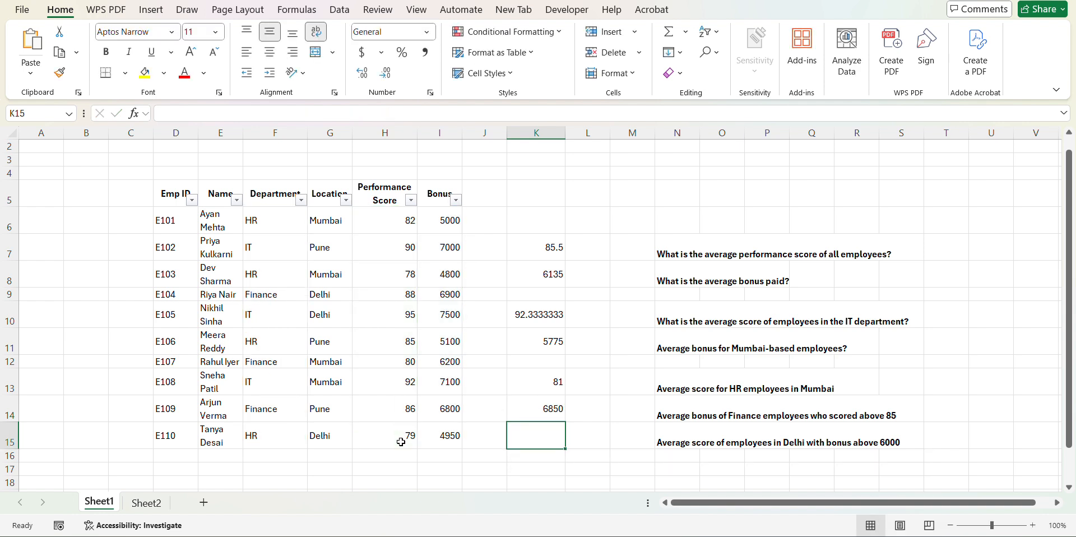
# - Filter the Department column to Finance only to check K14's result
pyautogui.click(538, 408)
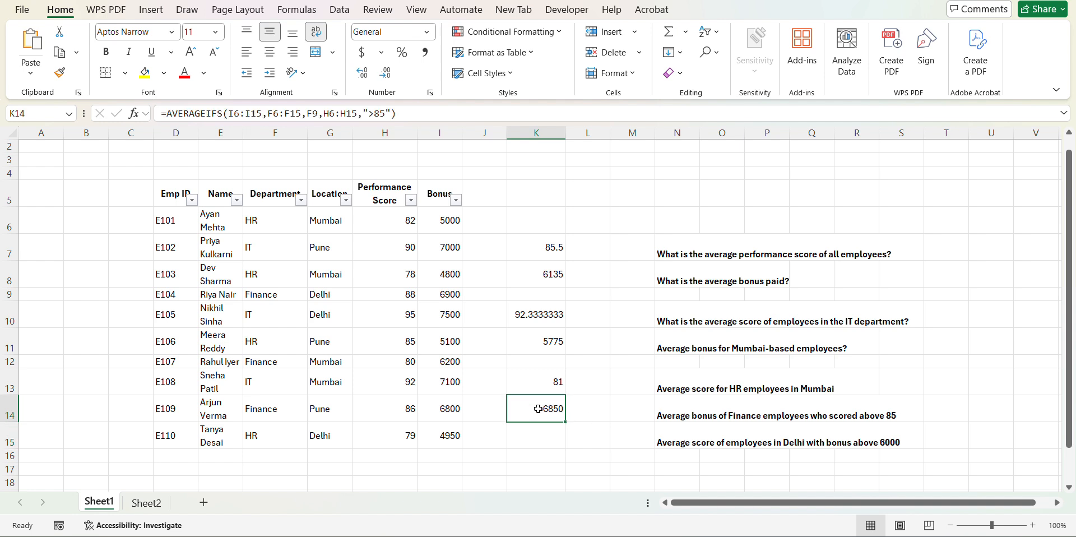
pyautogui.click(301, 200)
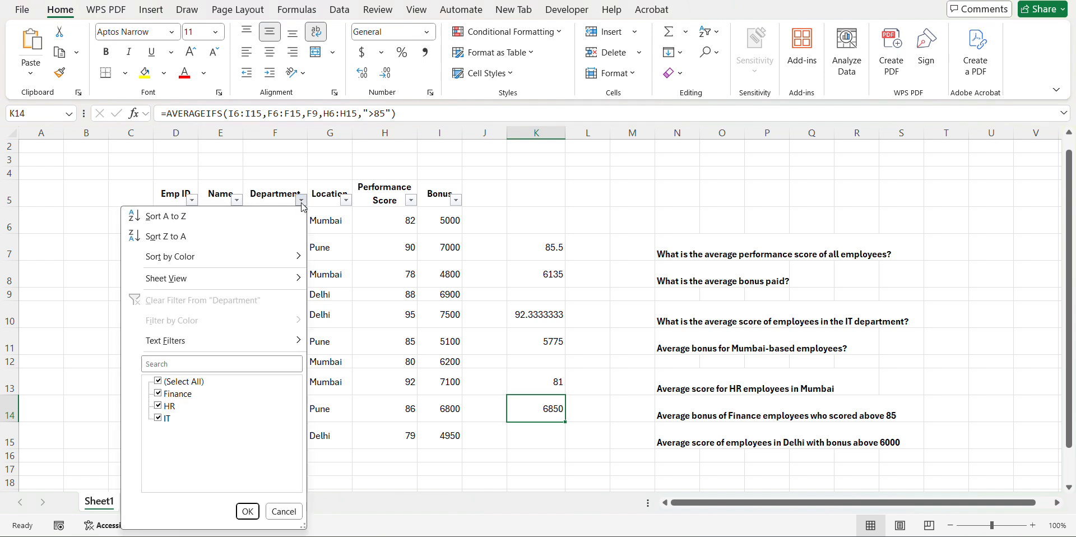
pyautogui.click(162, 381)
pyautogui.click(158, 382)
pyautogui.click(158, 393)
pyautogui.click(247, 511)
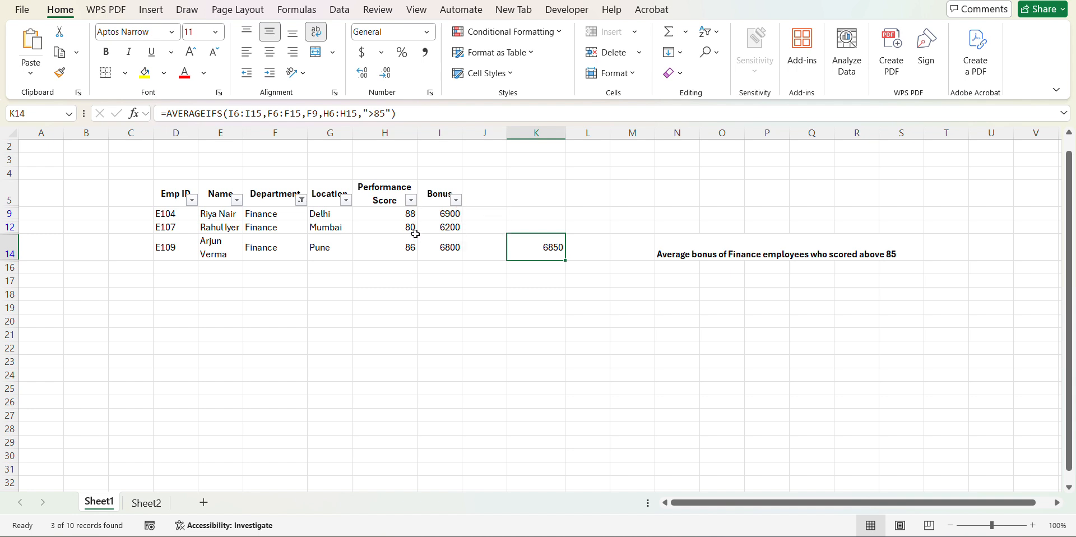
# - Filter Performance Score to values greater than 85 and select the remaining bonuses to check K14's average
pyautogui.click(411, 200)
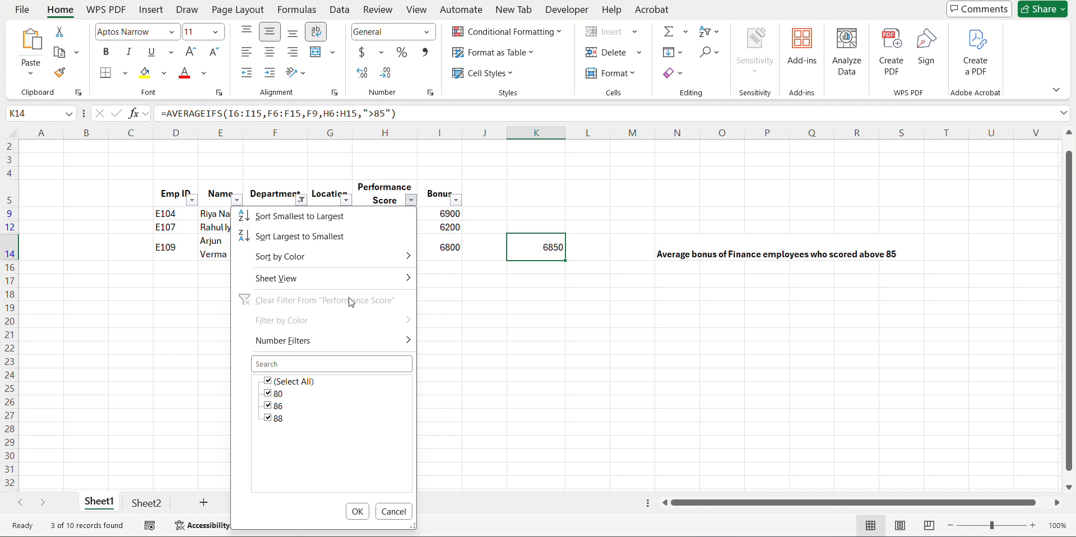
pyautogui.click(481, 357)
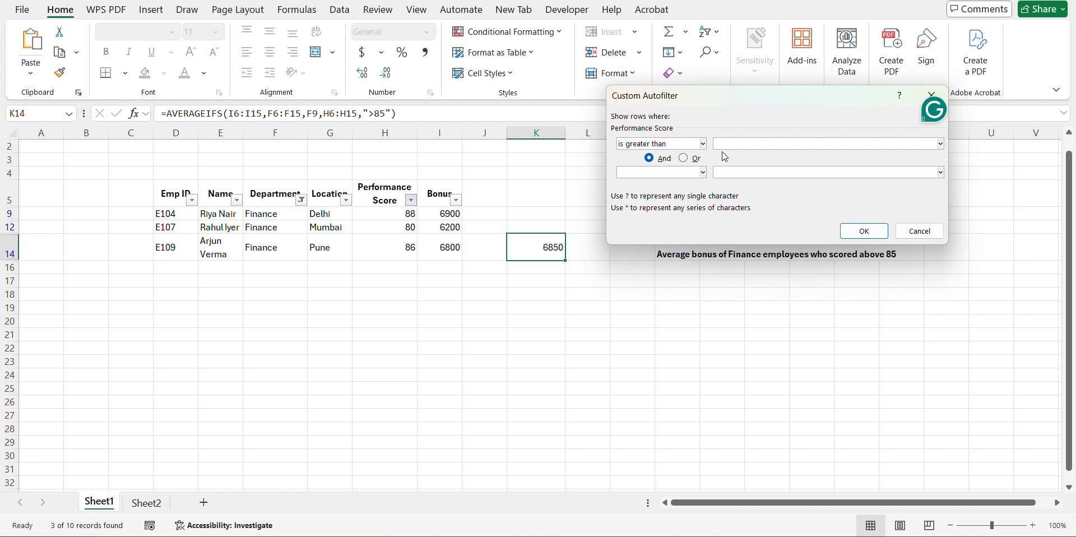
pyautogui.write('85')
pyautogui.press('Return')
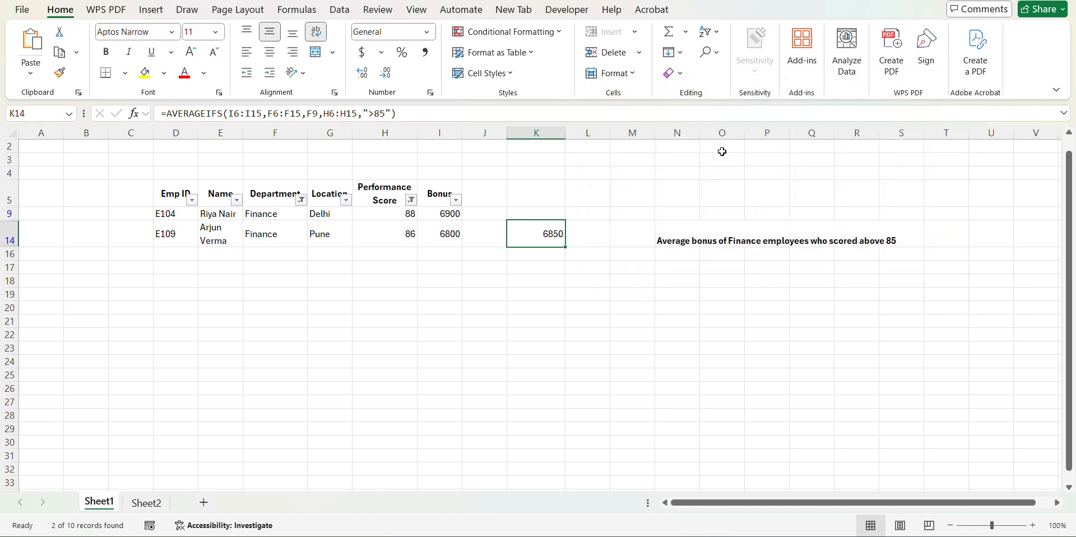
pyautogui.click(444, 227)
pyautogui.moveTo(444, 227); pyautogui.dragTo(447, 216)
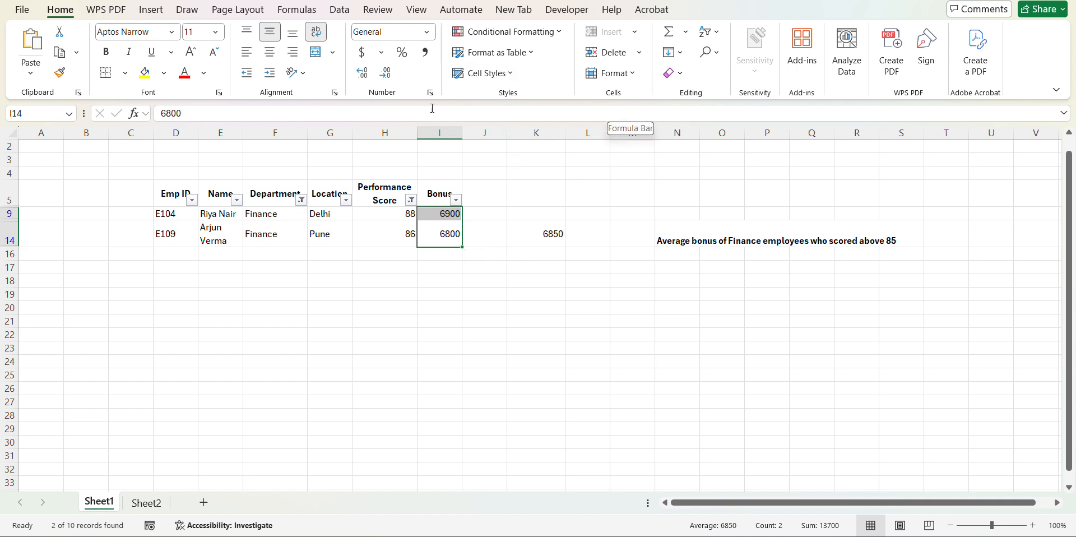
# - Restore all values in the Department and Performance Score filters, then select the Delhi bonus question in N15
pyautogui.click(302, 200)
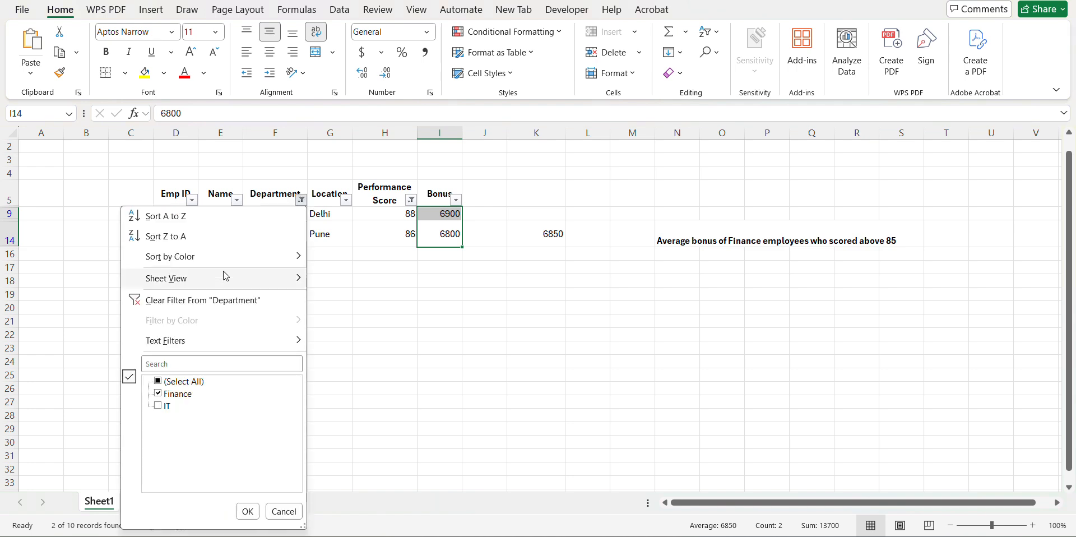
pyautogui.click(160, 382)
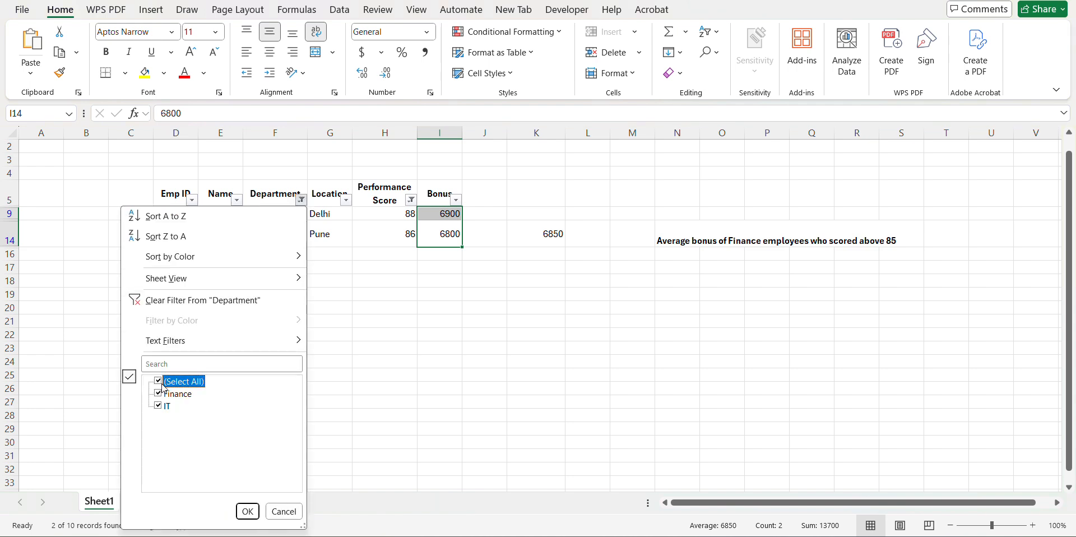
pyautogui.click(248, 511)
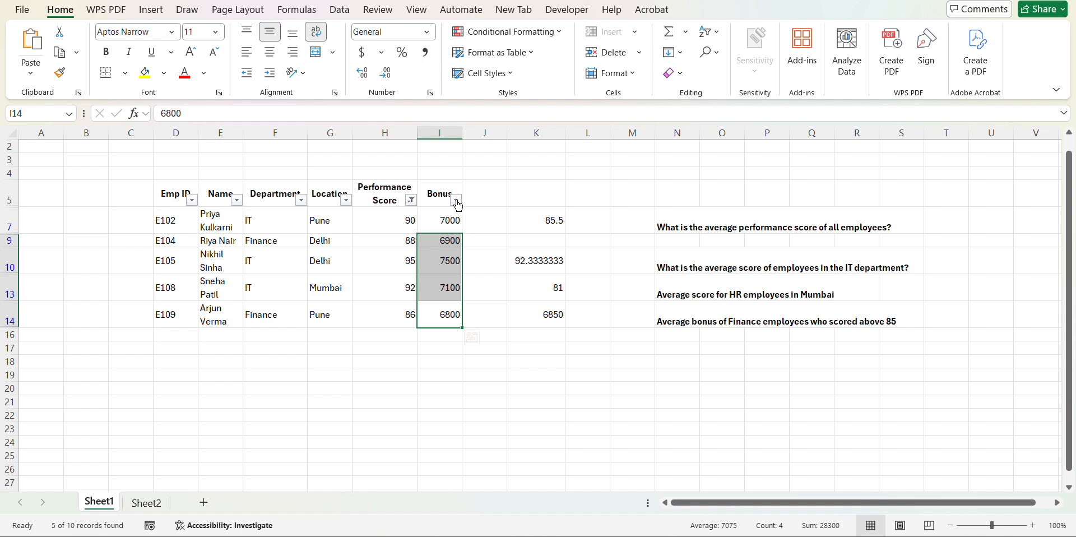
pyautogui.click(412, 201)
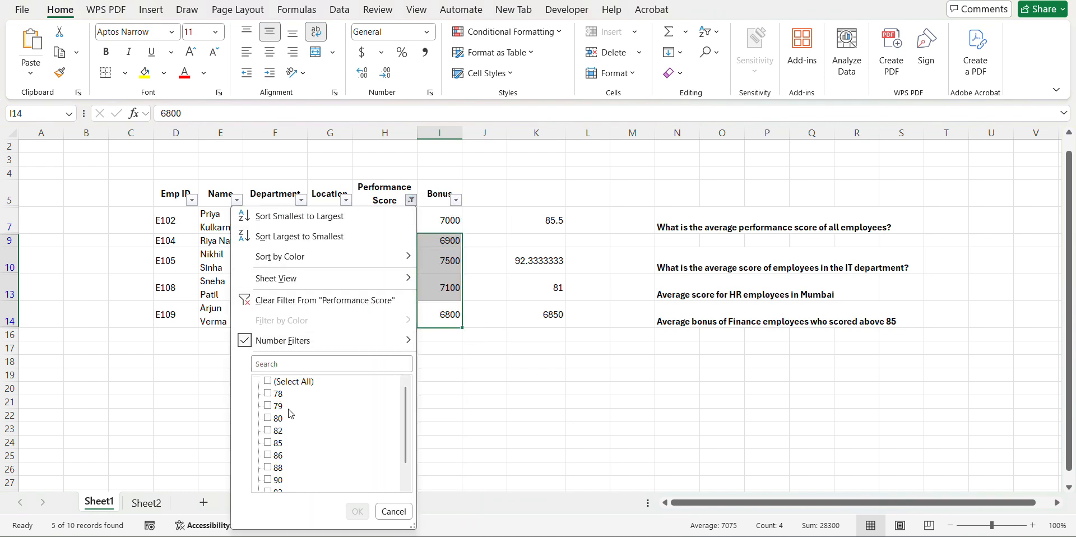
pyautogui.click(268, 382)
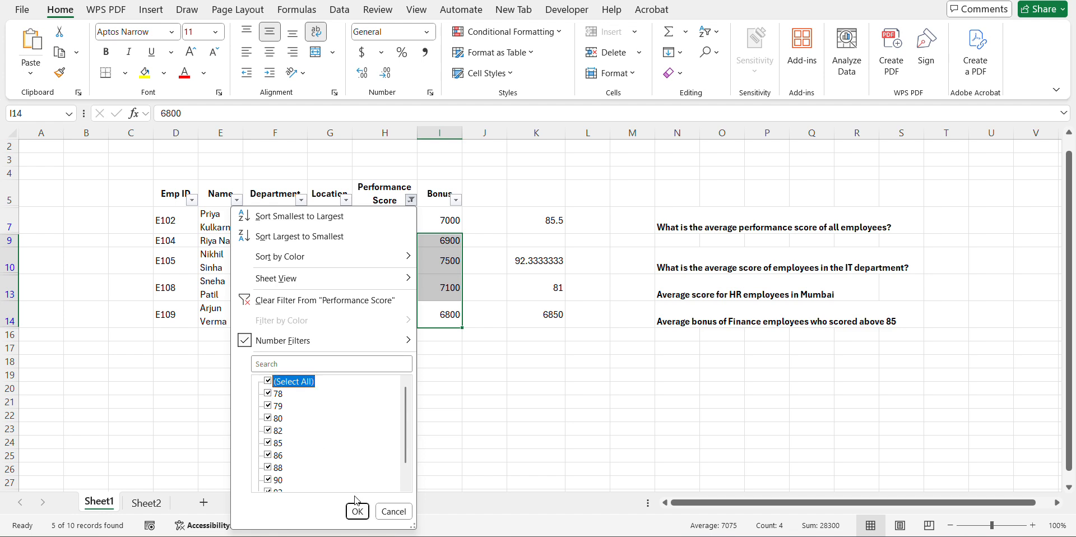
pyautogui.click(356, 510)
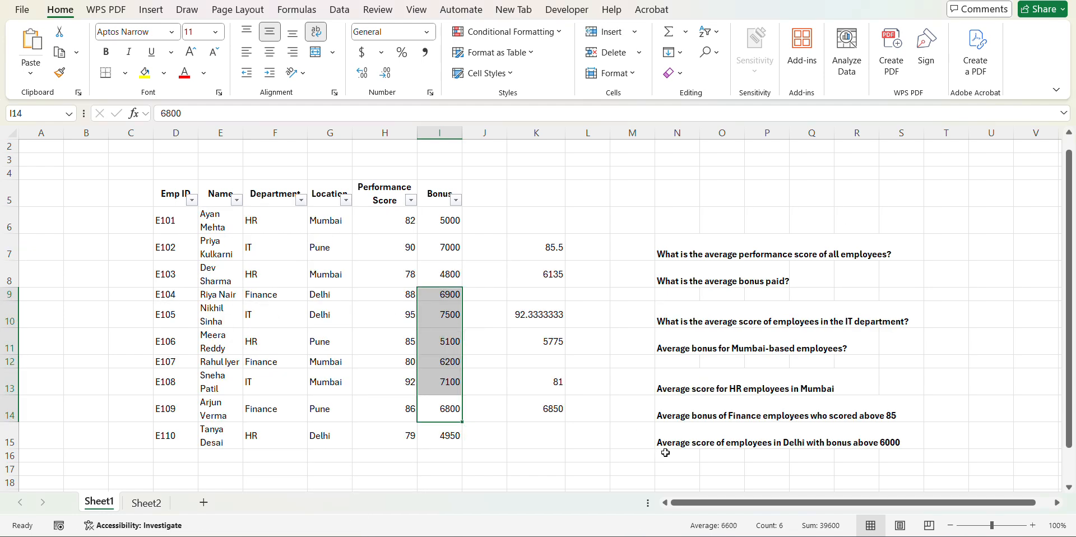
pyautogui.click(674, 446)
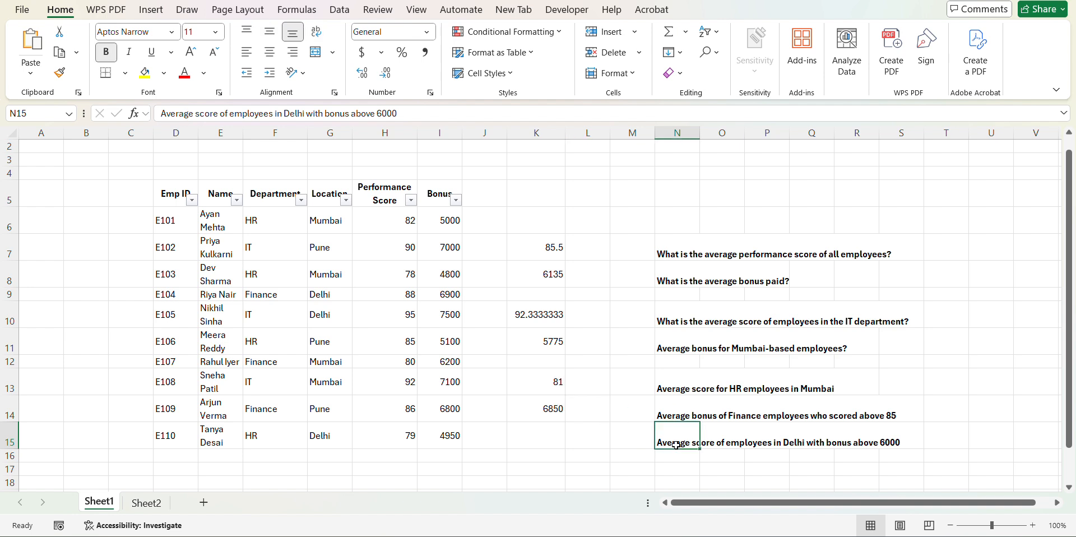
# - Start an AVERAGEIFS formula in K15 with the performance scores H6:H15 as the average range
pyautogui.click(548, 427)
pyautogui.doubleClick(548, 427)
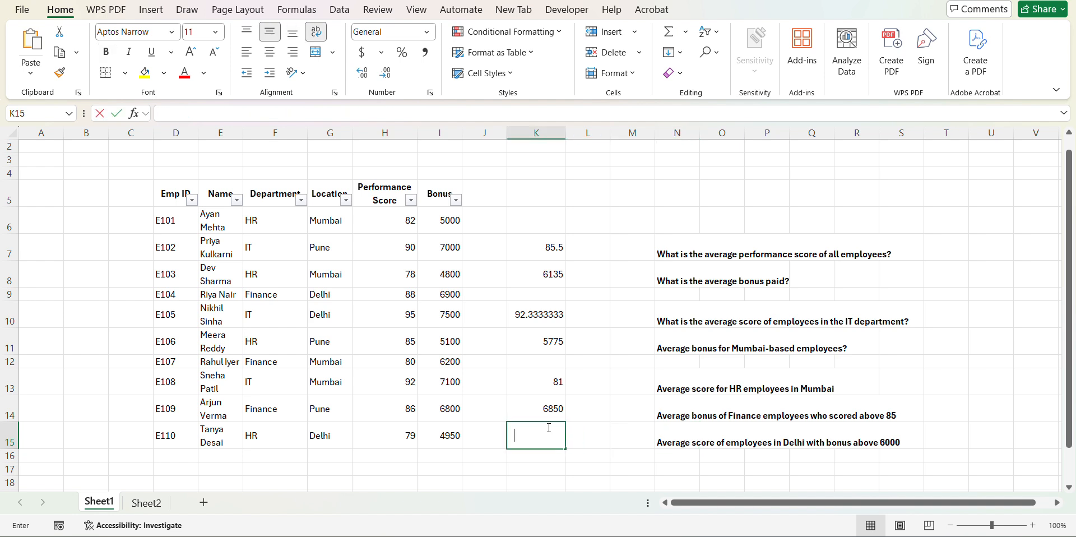
pyautogui.write('=ave')
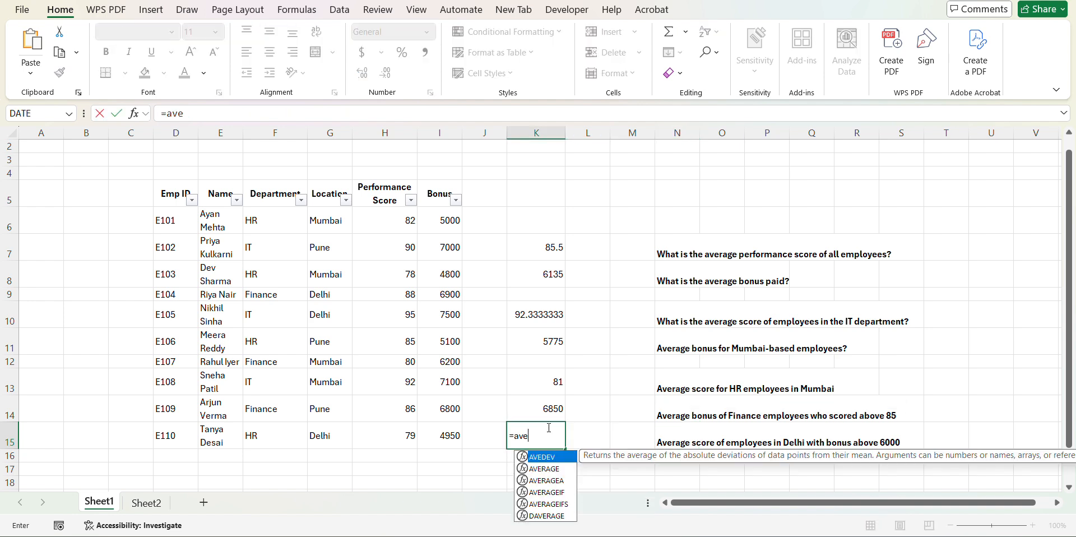
pyautogui.press('Down')
pyautogui.press('Down')
pyautogui.press('Down')
pyautogui.press('Down')
pyautogui.press('Tab')
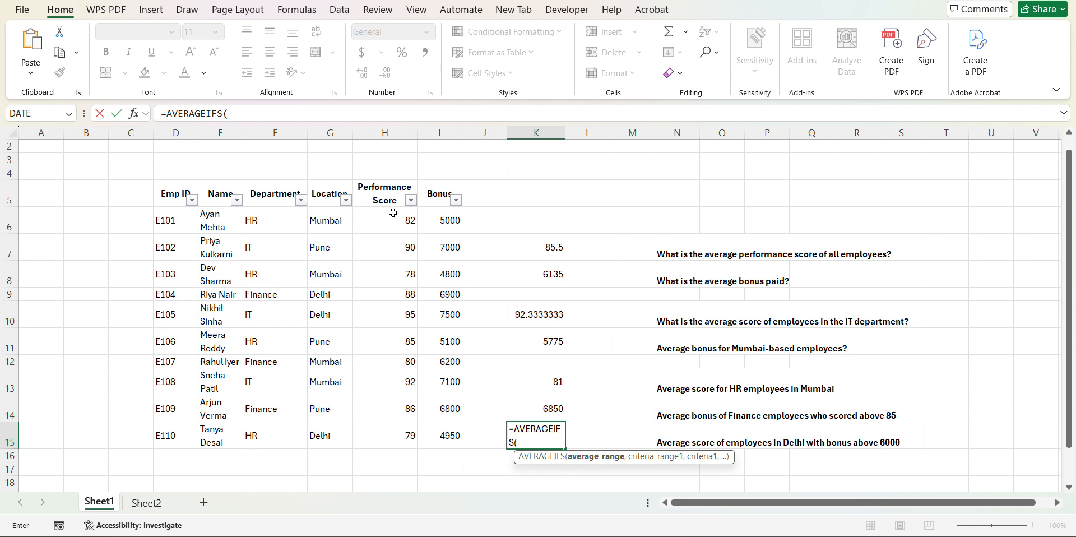
pyautogui.moveTo(392, 213); pyautogui.dragTo(405, 443)
pyautogui.write(',')
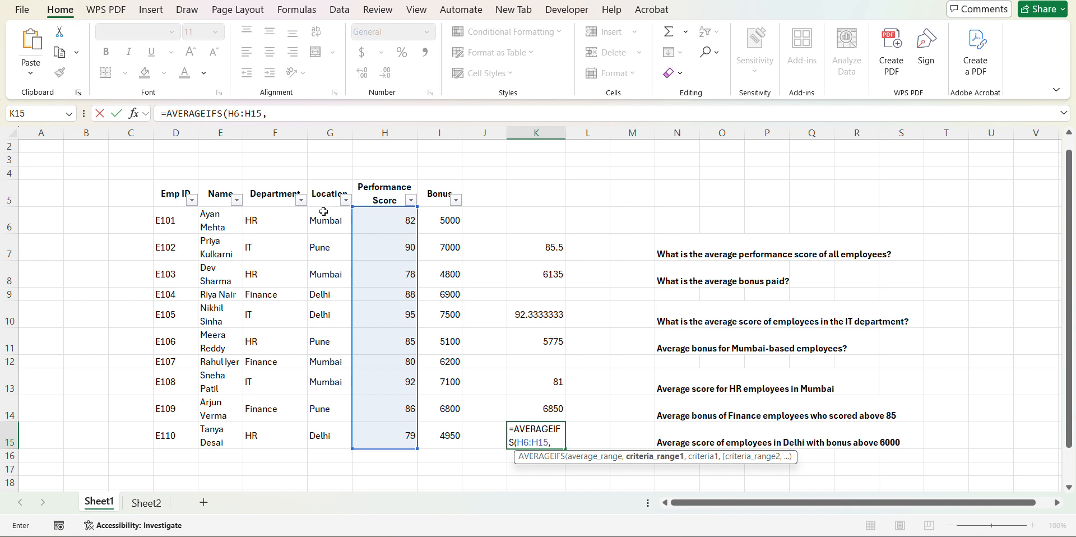
# - Complete K15's AVERAGEIFS formula with criteria range G6:G15 matching G15 (Delhi), and I6:I15 with criterion ">6000"
pyautogui.moveTo(325, 212); pyautogui.dragTo(352, 434)
pyautogui.write(',')
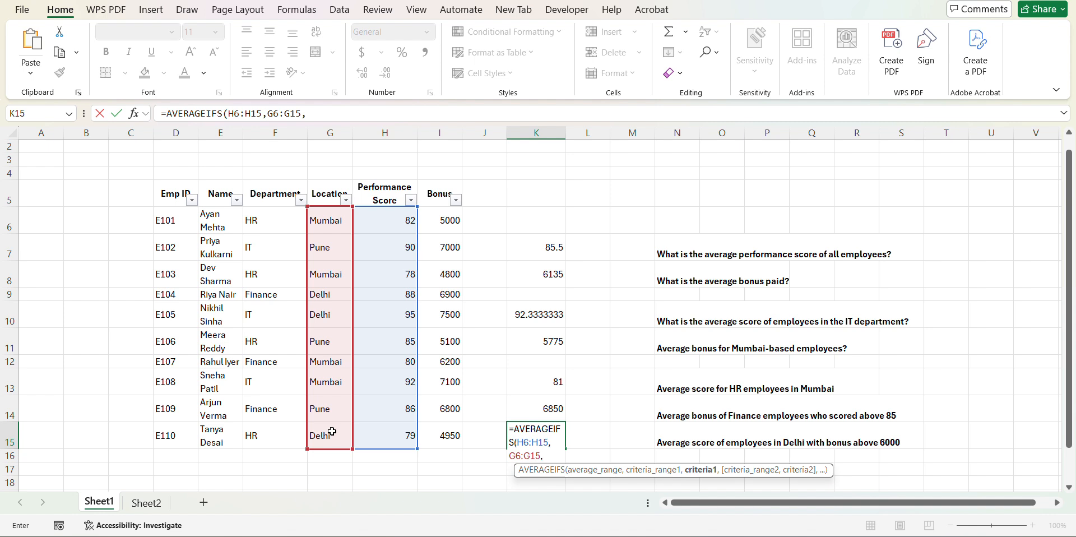
pyautogui.click(331, 431)
pyautogui.write(',')
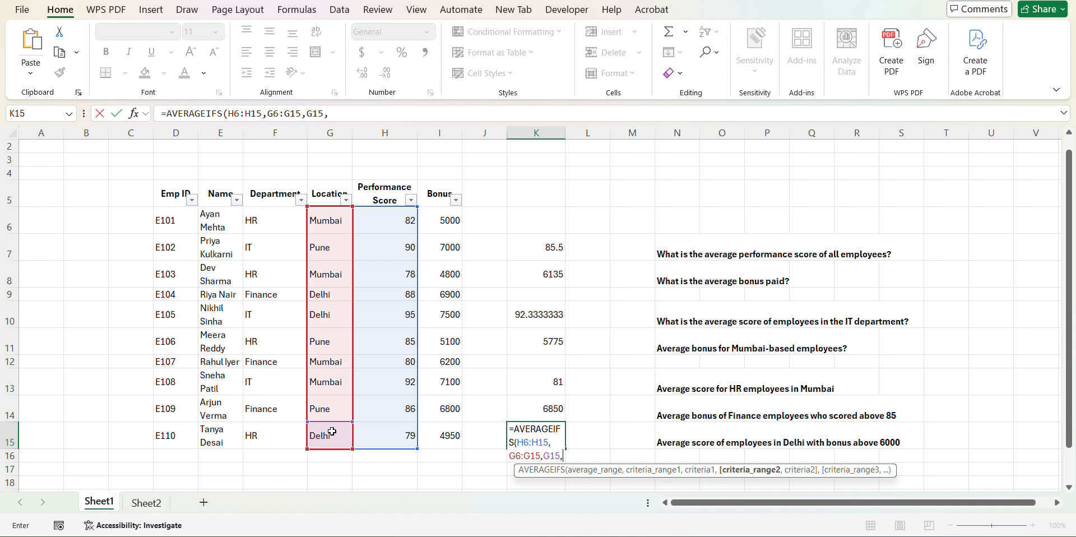
pyautogui.moveTo(449, 220); pyautogui.dragTo(452, 429)
pyautogui.write(',">')
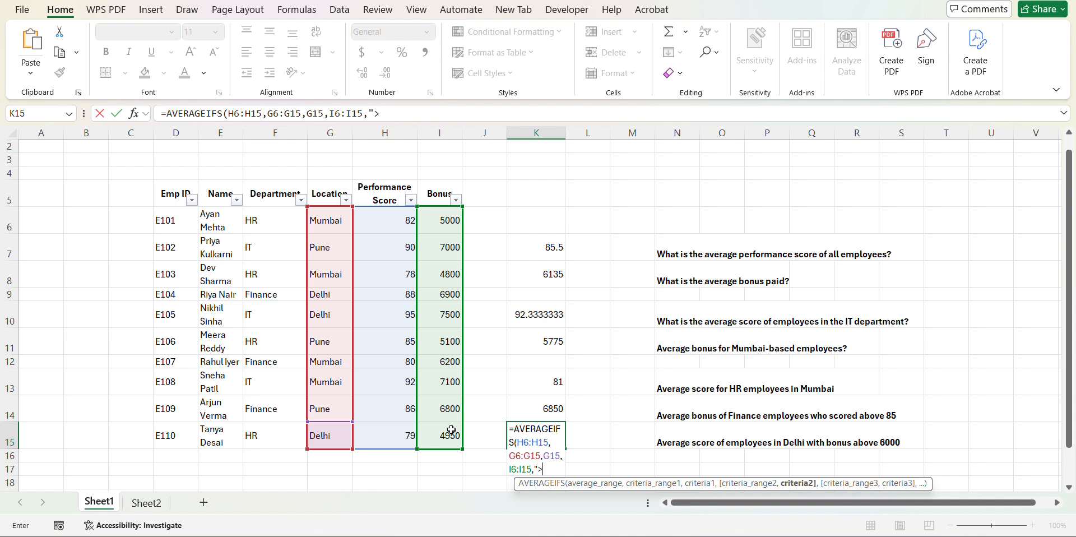
pyautogui.write('6000")')
pyautogui.press('Return')
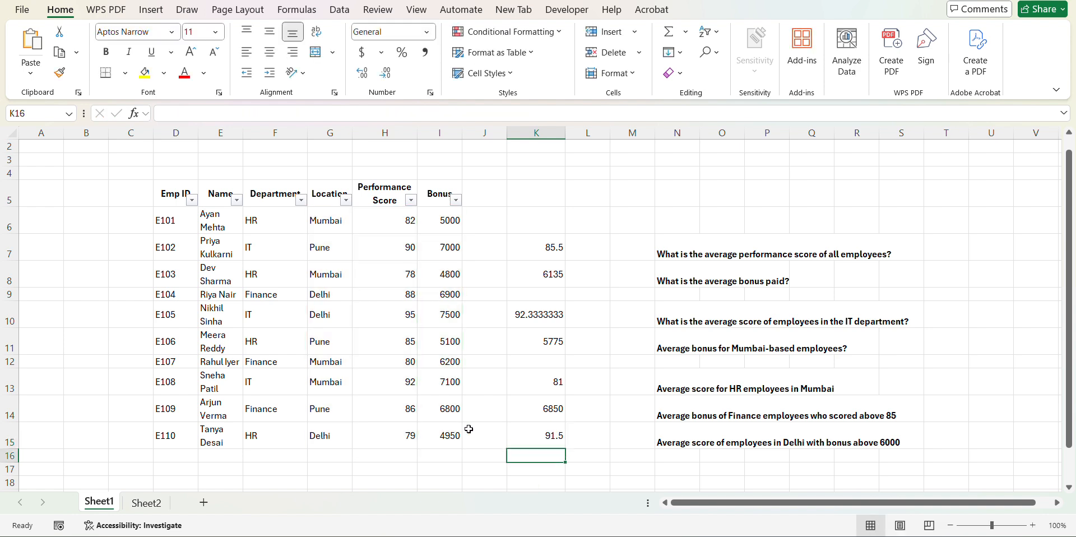
pyautogui.click(550, 437)
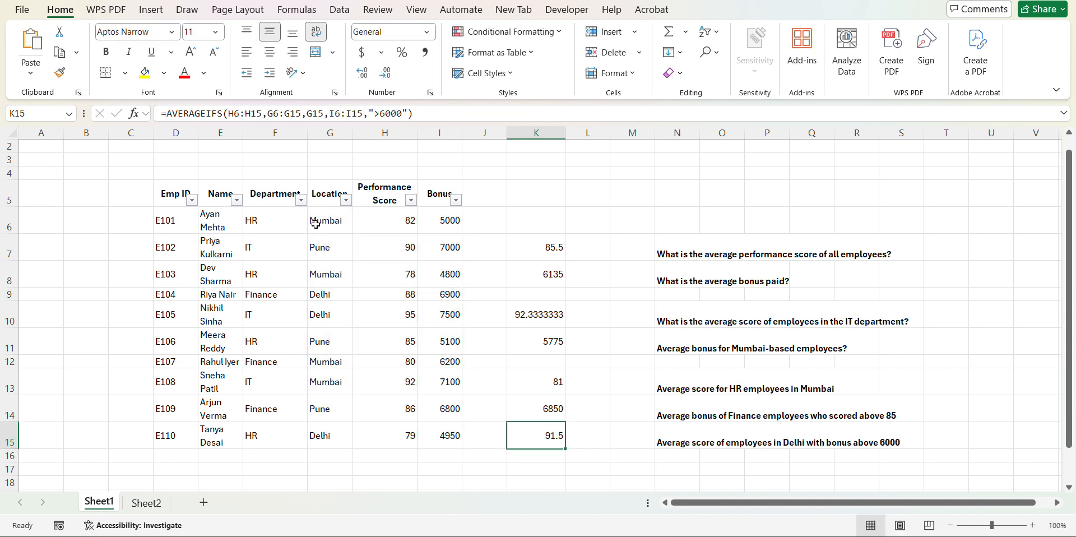
# - Filter the Location column to Delhi only to check K15's result
pyautogui.click(301, 201)
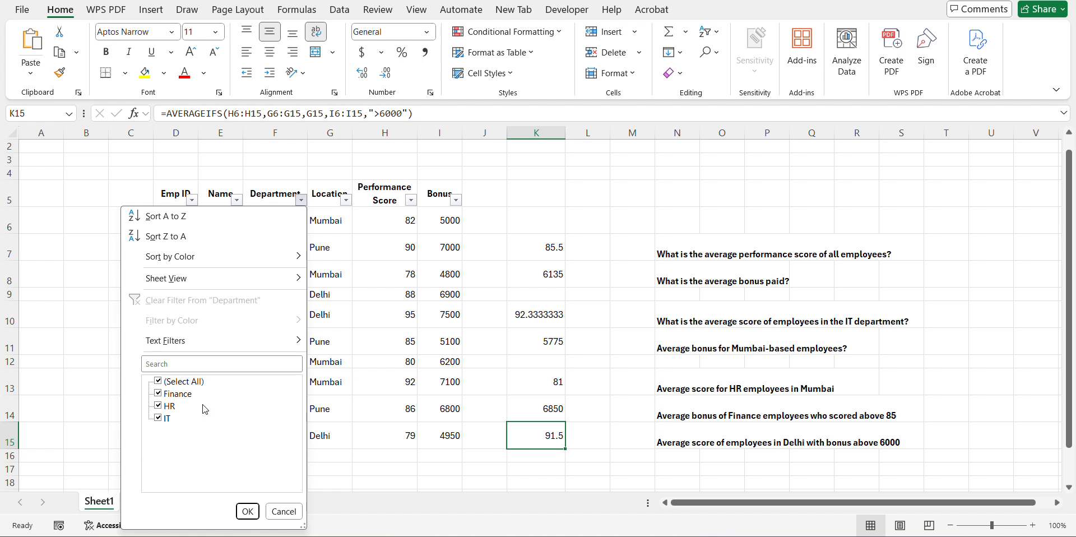
pyautogui.click(312, 153)
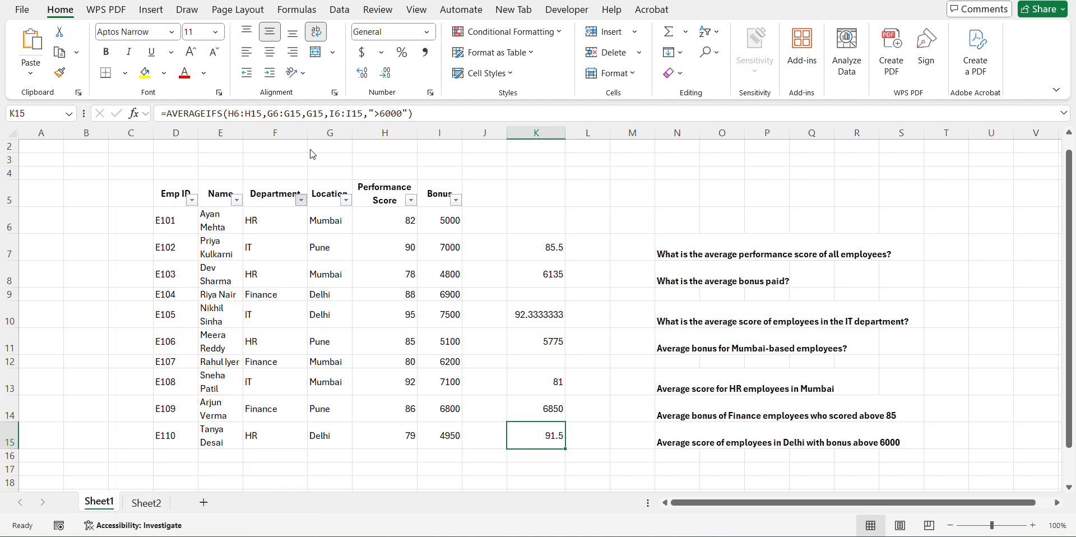
pyautogui.click(353, 202)
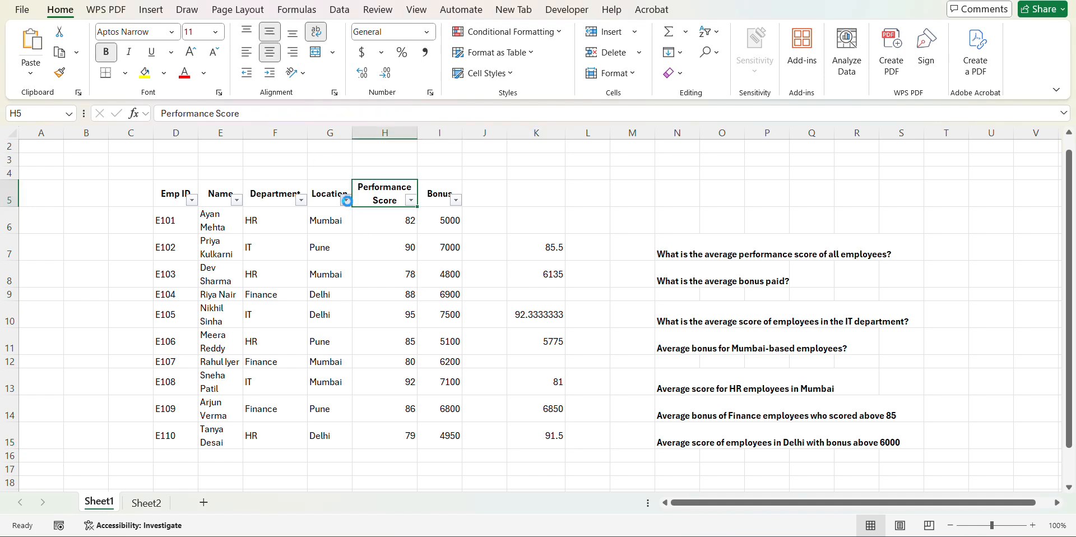
pyautogui.click(346, 200)
pyautogui.click(206, 385)
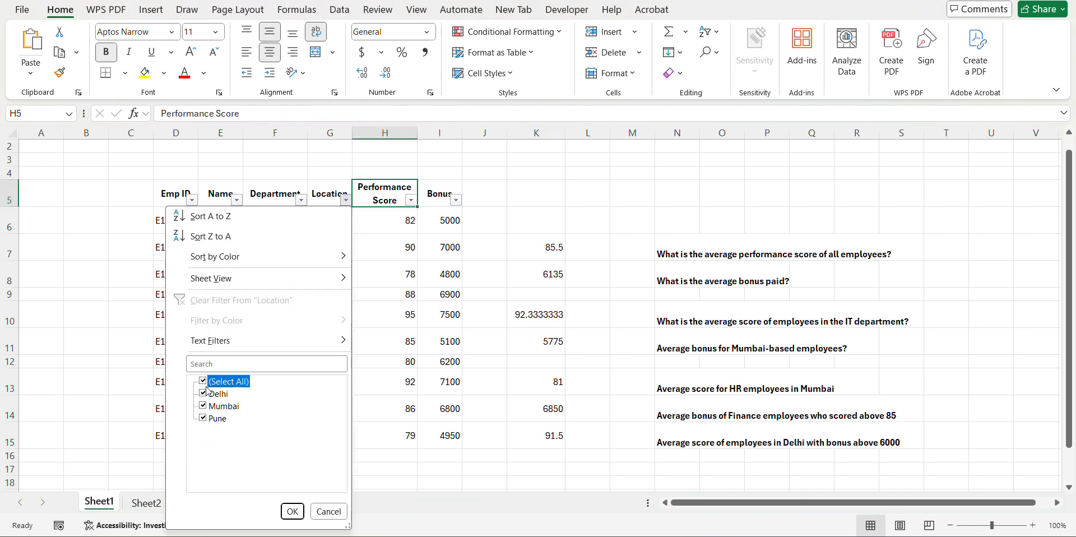
pyautogui.click(204, 395)
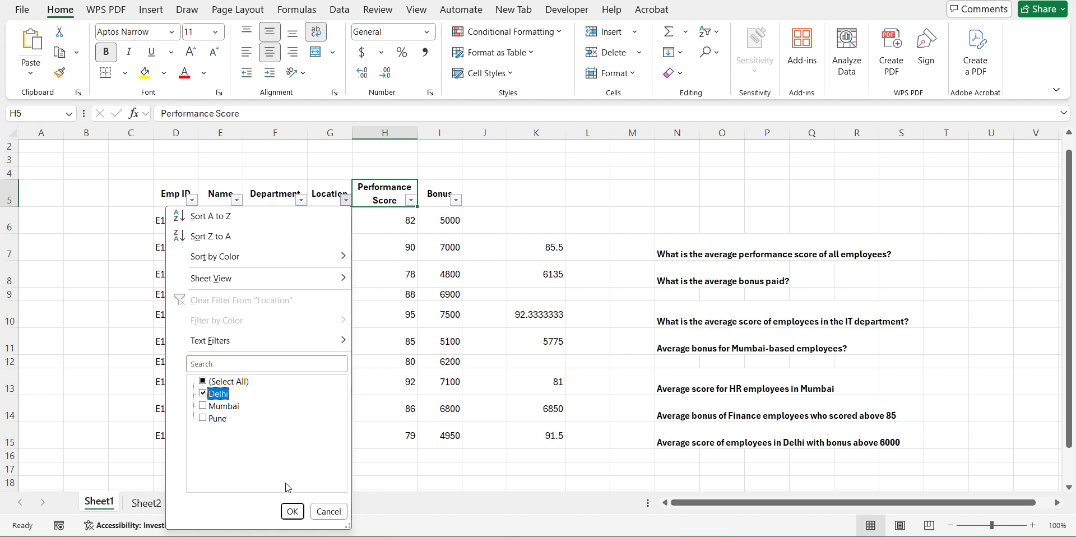
pyautogui.click(292, 511)
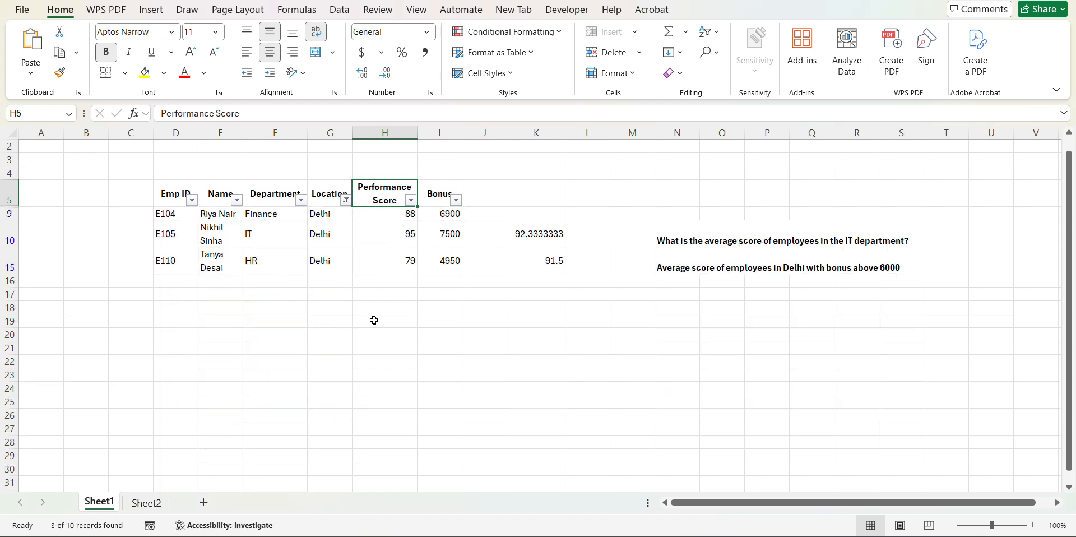
# - Filter the Bonus column to values greater than 6000 and select the remaining bonuses
pyautogui.click(455, 199)
pyautogui.moveTo(423, 259)
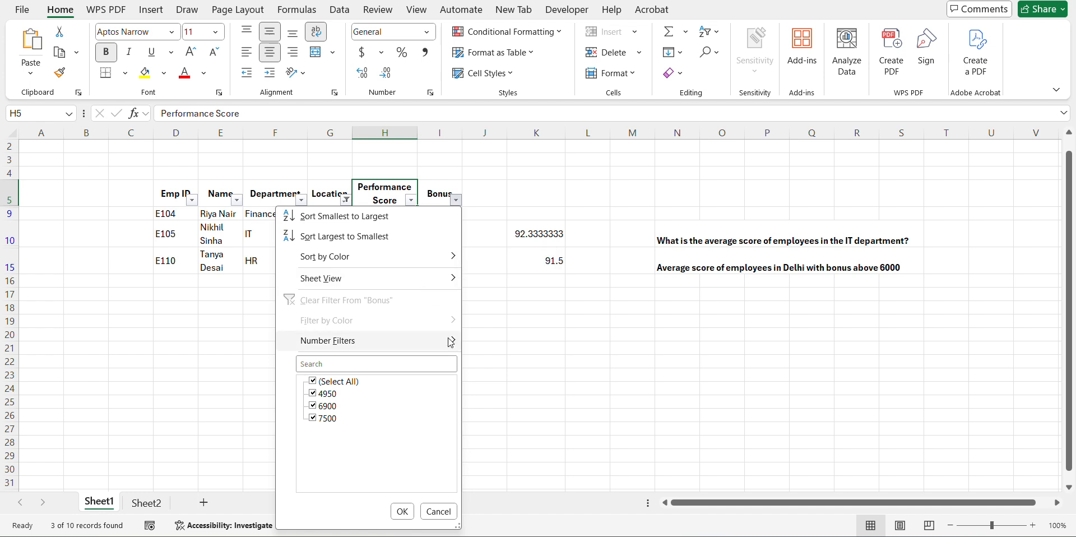
pyautogui.moveTo(451, 342)
pyautogui.click(527, 364)
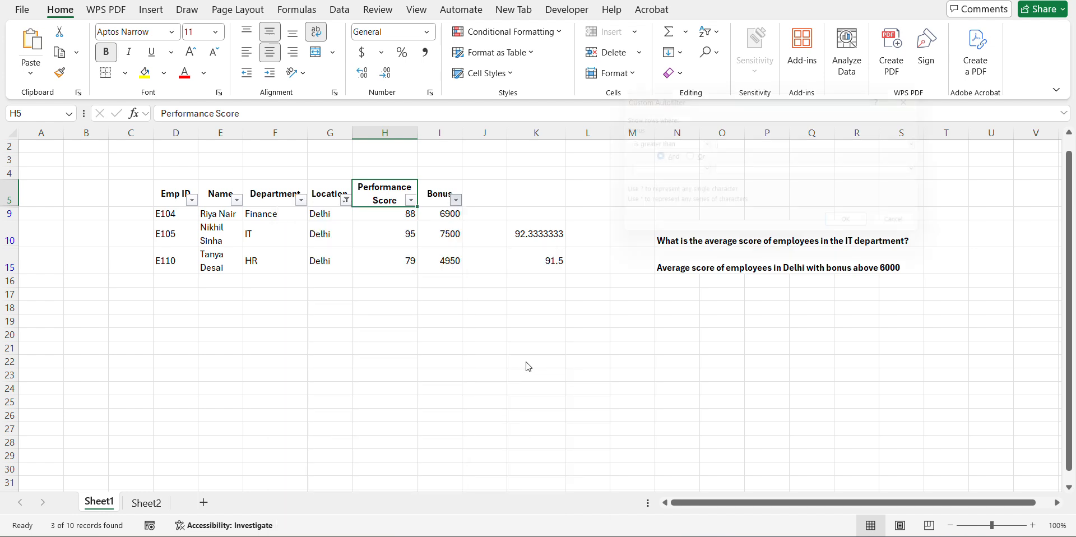
pyautogui.write('6000')
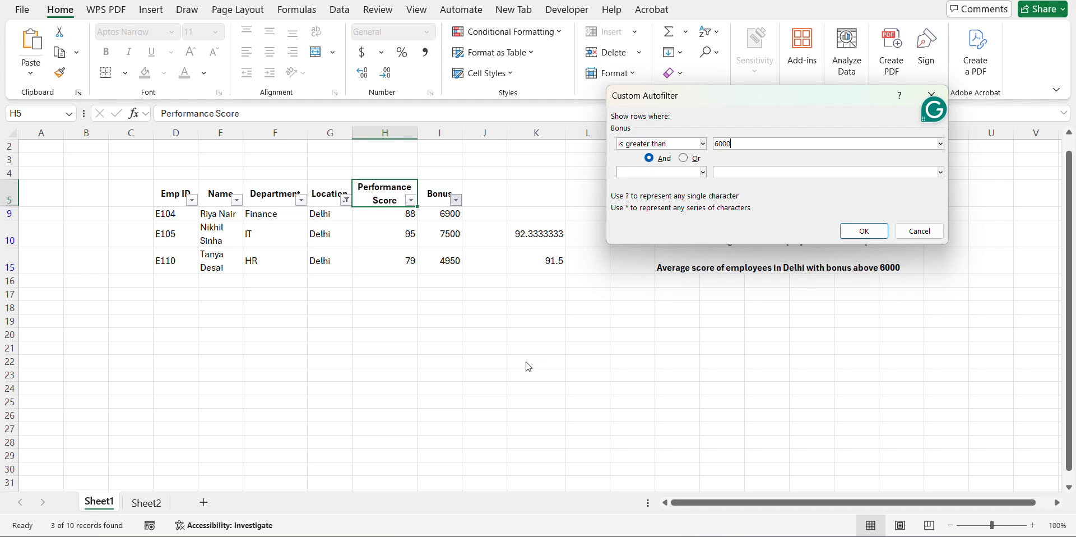
pyautogui.press('Return')
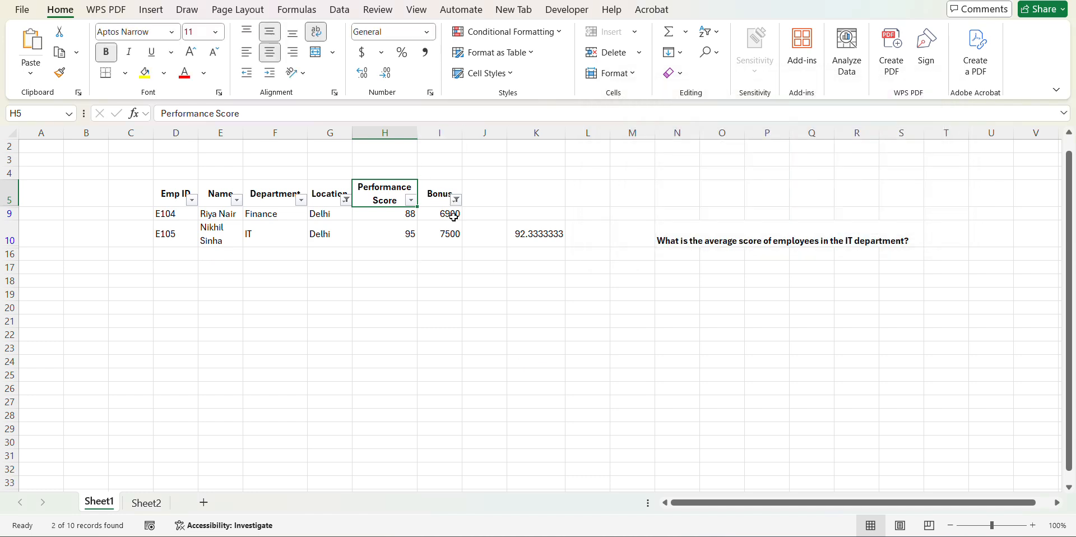
pyautogui.moveTo(454, 216); pyautogui.dragTo(454, 235)
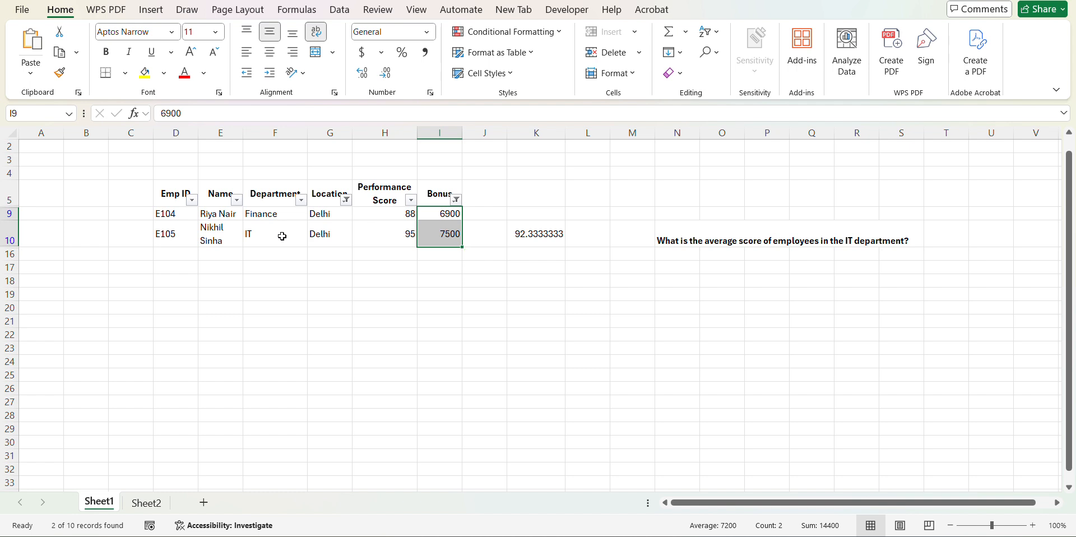
# - Filter the Department column to IT only
pyautogui.click(303, 201)
pyautogui.click(303, 201)
pyautogui.click(303, 201)
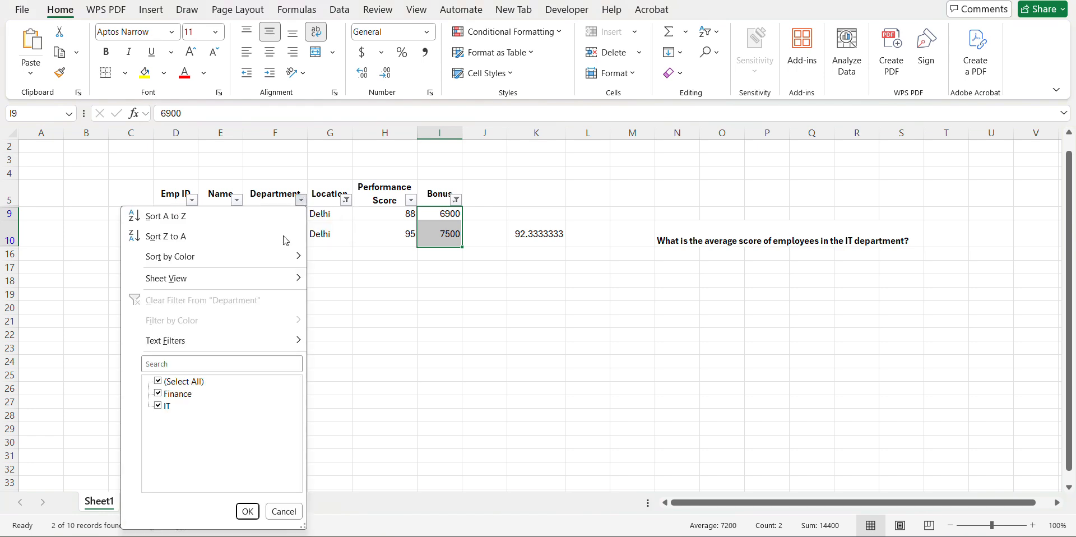
pyautogui.click(165, 383)
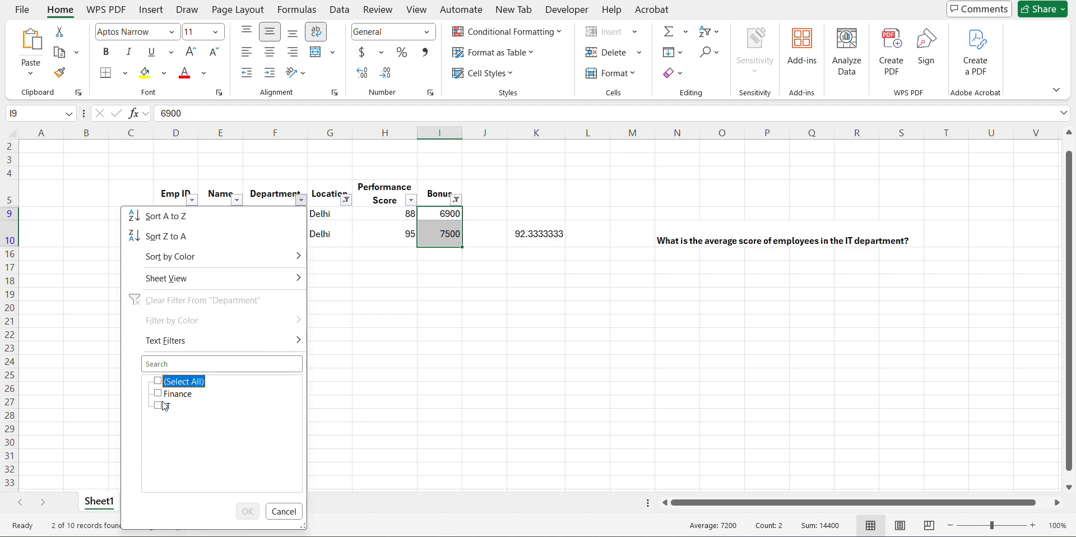
pyautogui.click(165, 405)
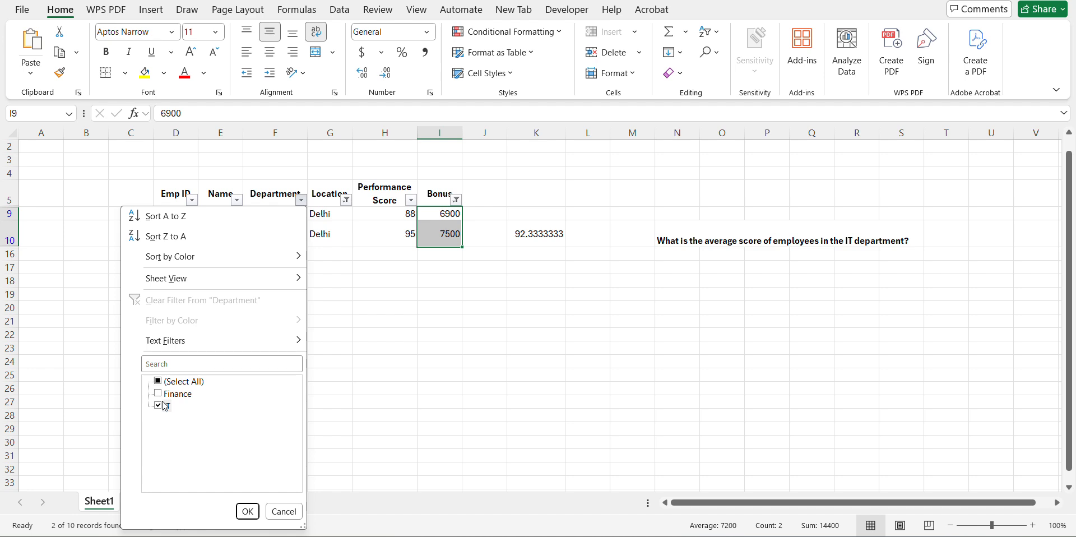
pyautogui.click(247, 511)
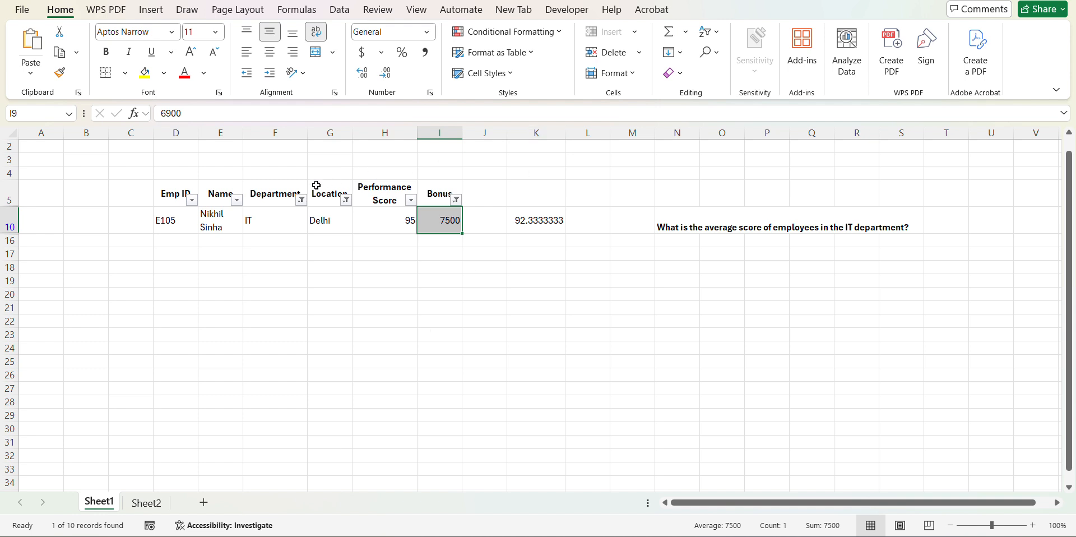
# - Restore all values in the Department filter
pyautogui.click(302, 200)
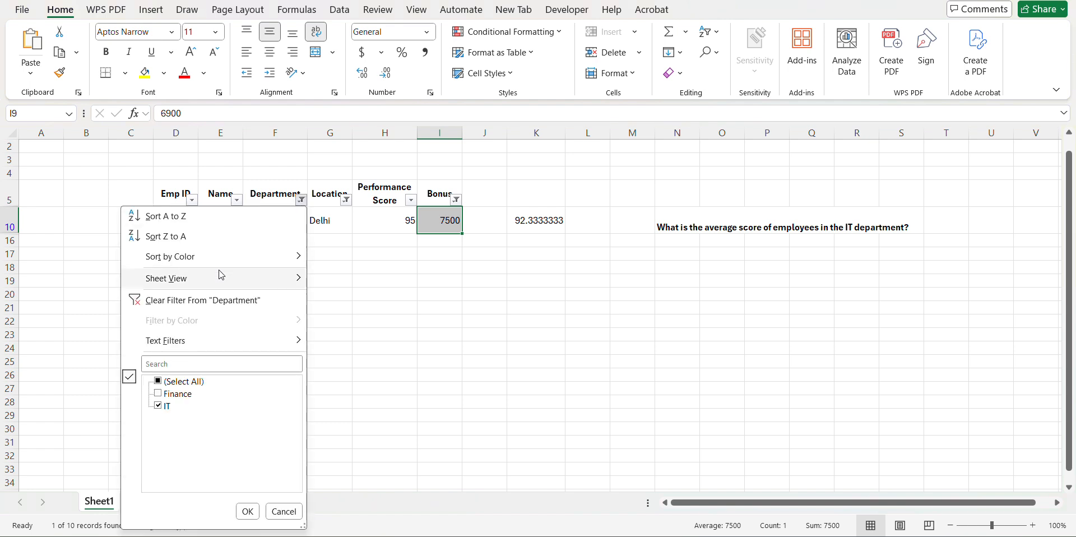
pyautogui.click(159, 384)
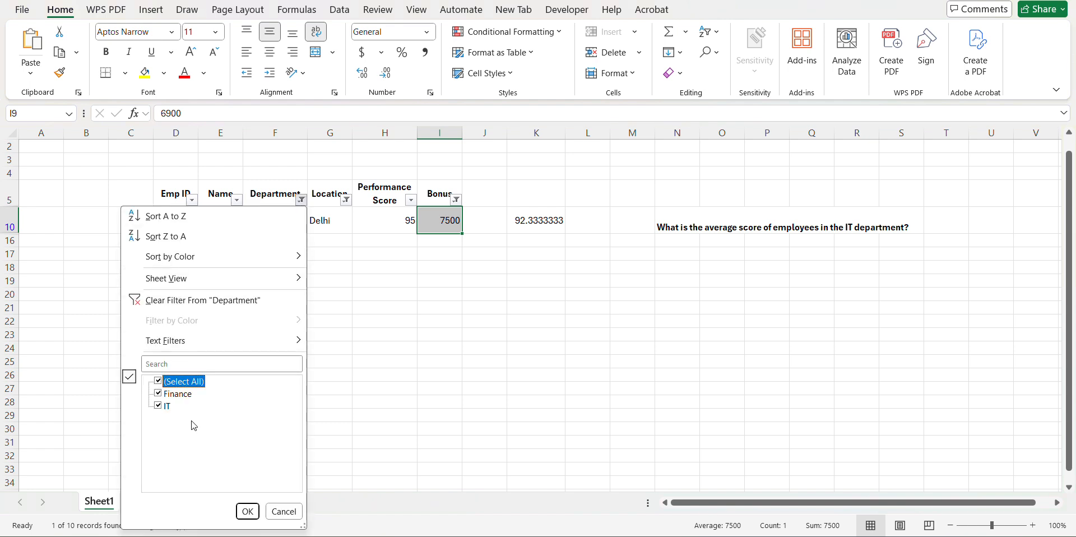
pyautogui.click(248, 511)
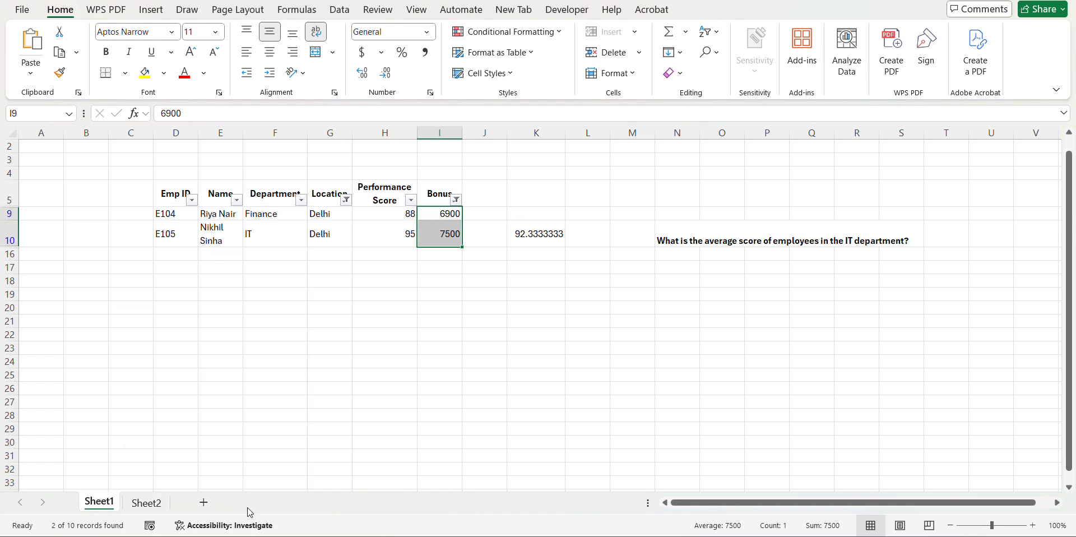
# - Restore all values in the Bonus and Location filters and select K15 to show its formula
pyautogui.click(456, 200)
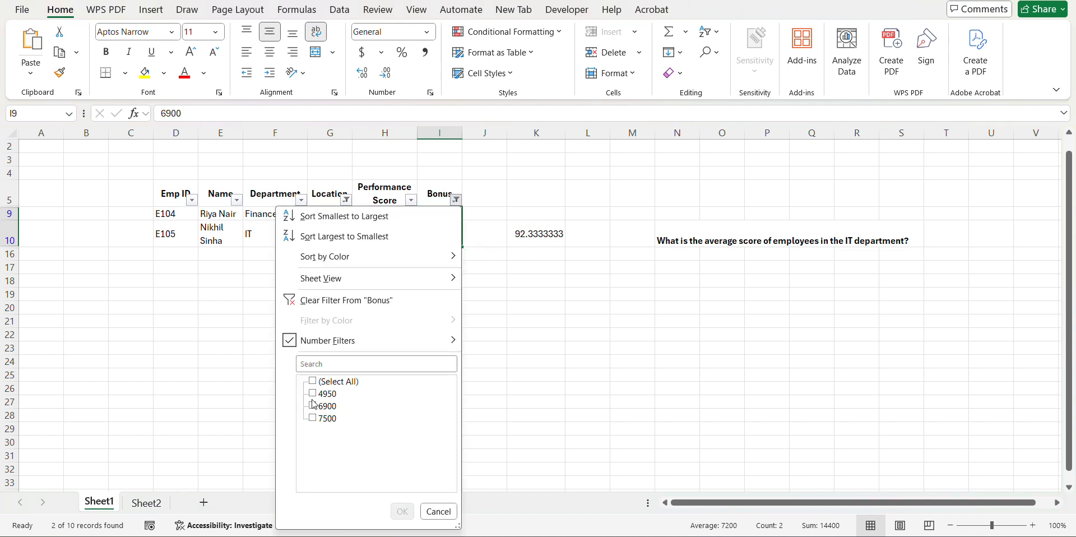
pyautogui.click(313, 381)
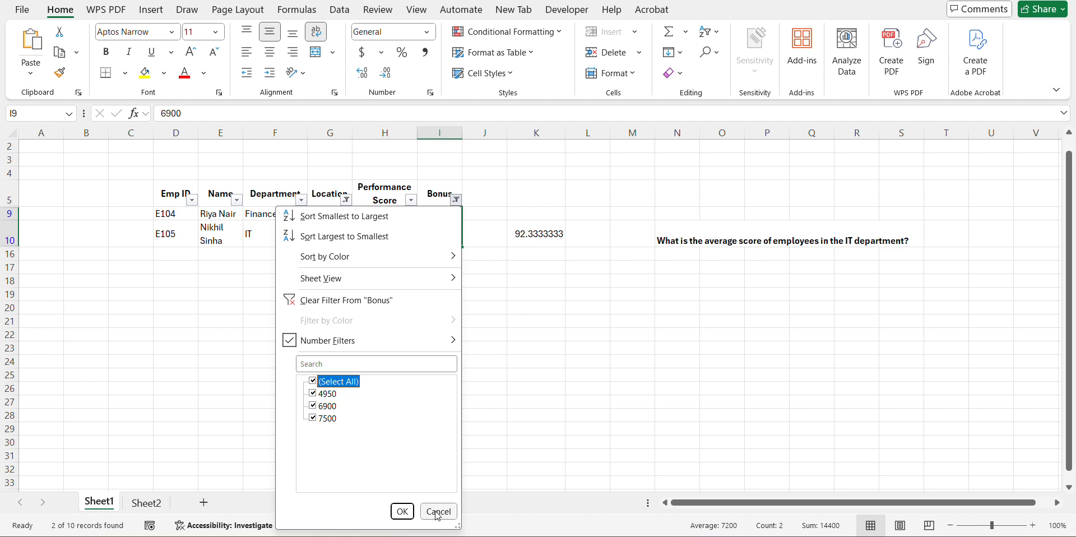
pyautogui.click(401, 511)
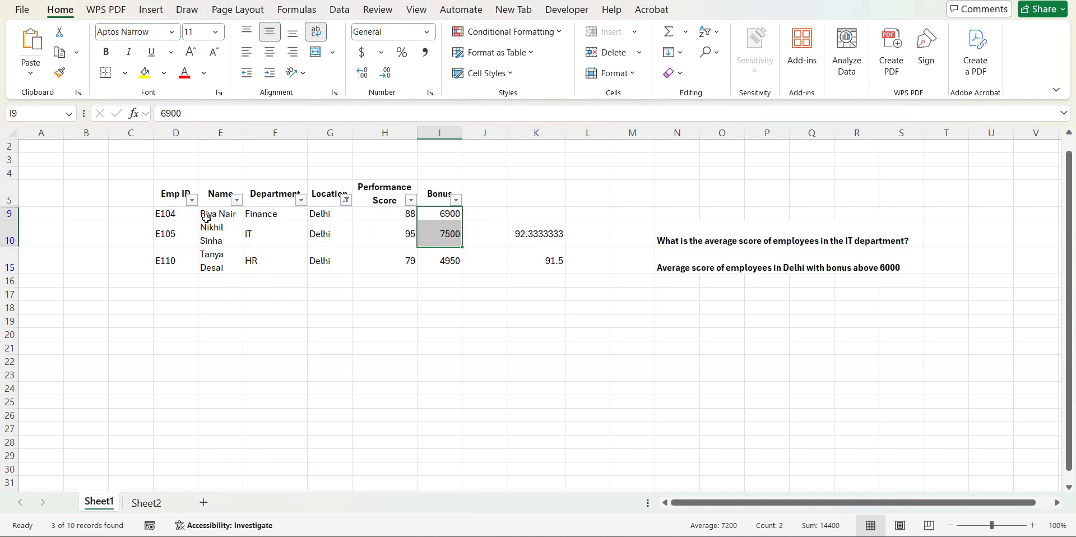
pyautogui.click(455, 204)
pyautogui.click(399, 199)
pyautogui.click(411, 201)
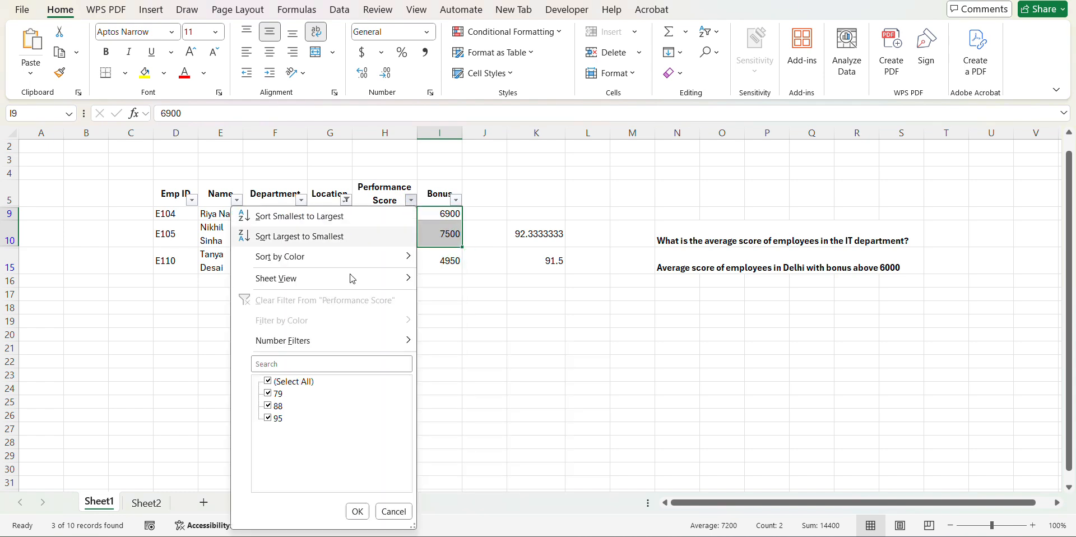
pyautogui.click(472, 117)
pyautogui.click(345, 200)
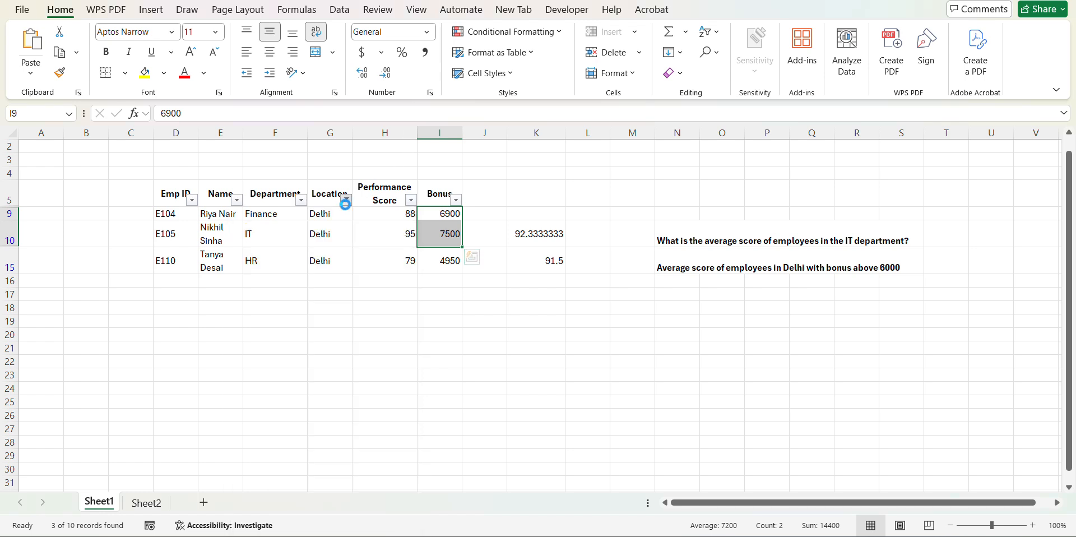
pyautogui.click(203, 382)
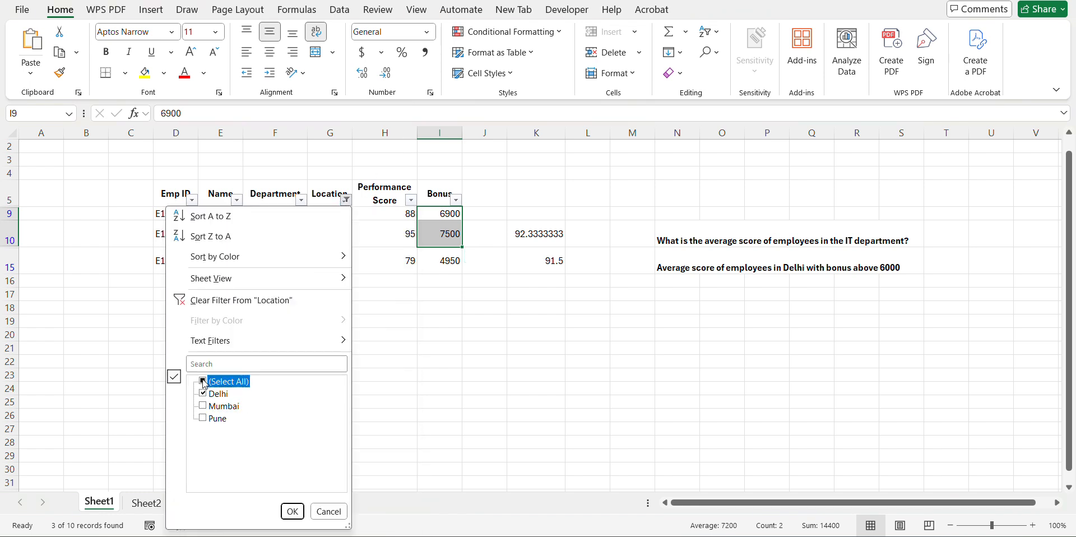
pyautogui.click(203, 382)
pyautogui.click(292, 511)
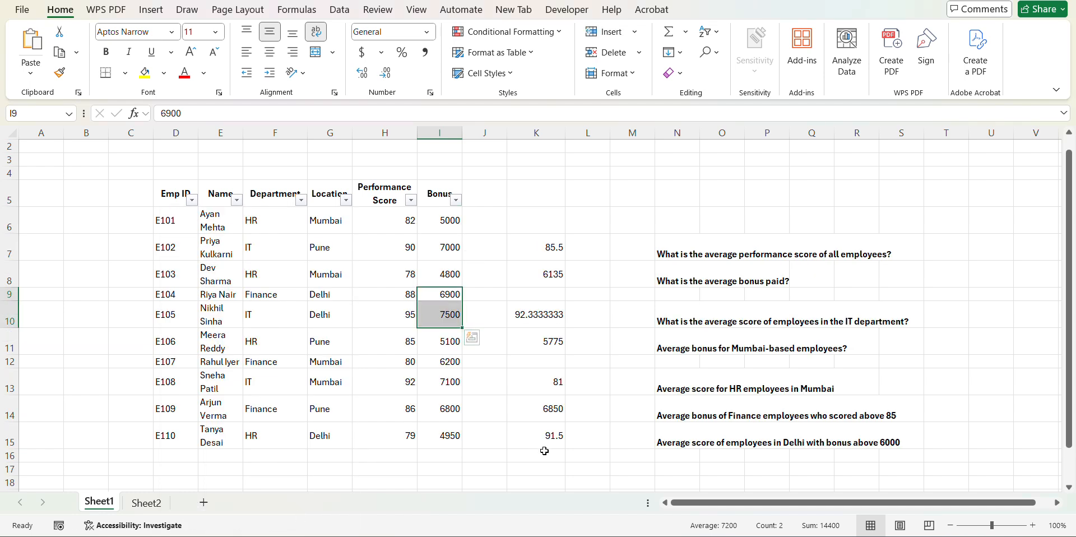
pyautogui.click(555, 431)
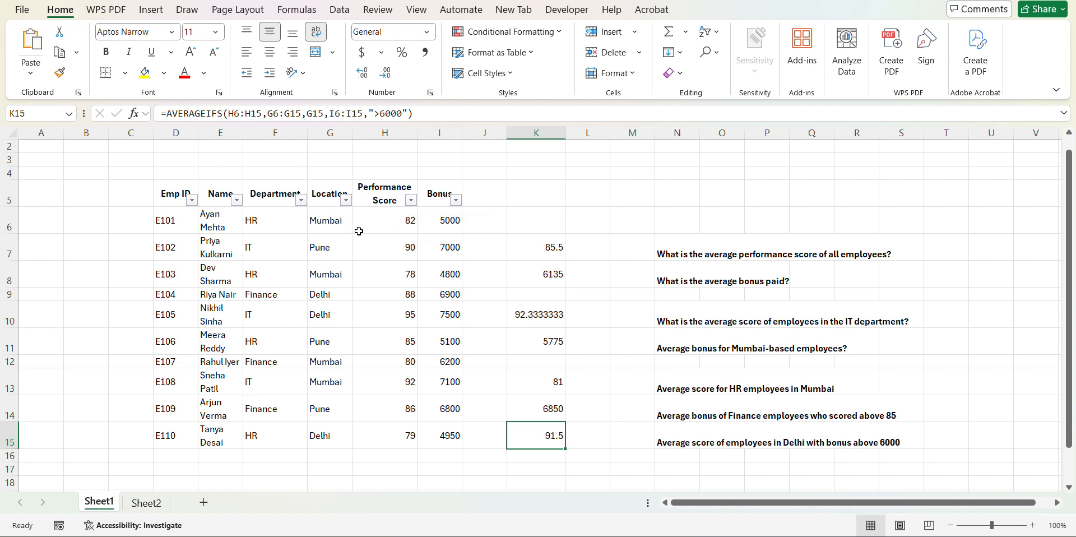
# - Filter the Location column to Delhi only
pyautogui.click(345, 200)
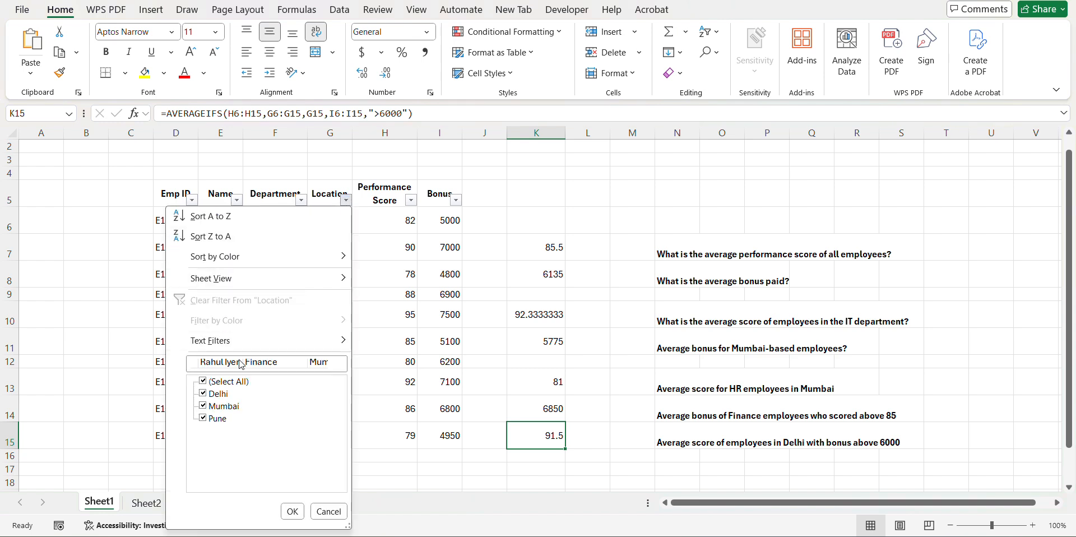
pyautogui.click(204, 382)
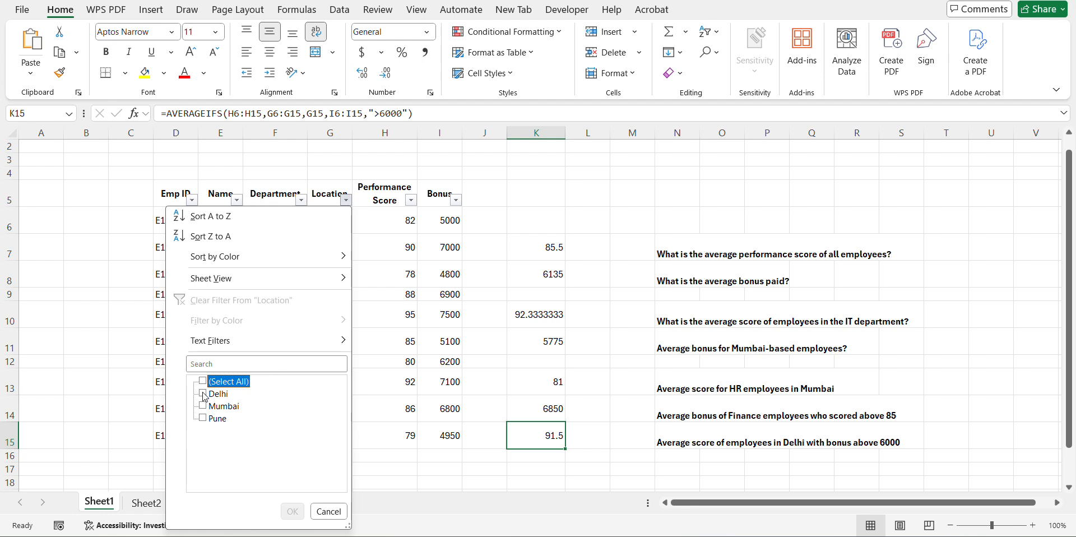
pyautogui.click(203, 395)
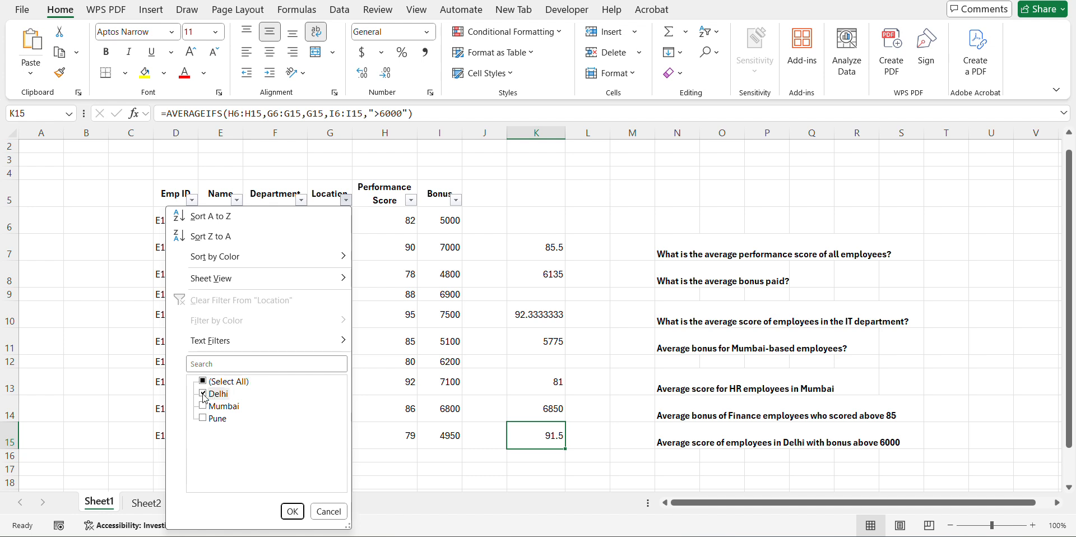
pyautogui.click(293, 511)
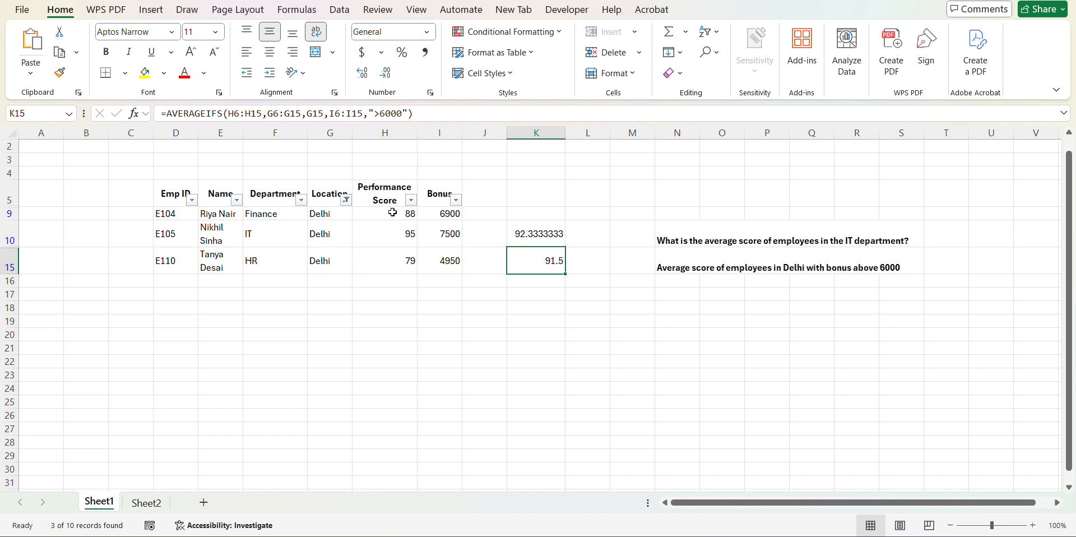
# - Filter the Bonus column to values greater than 6000 and select the remaining performance scores to check their average
pyautogui.click(456, 201)
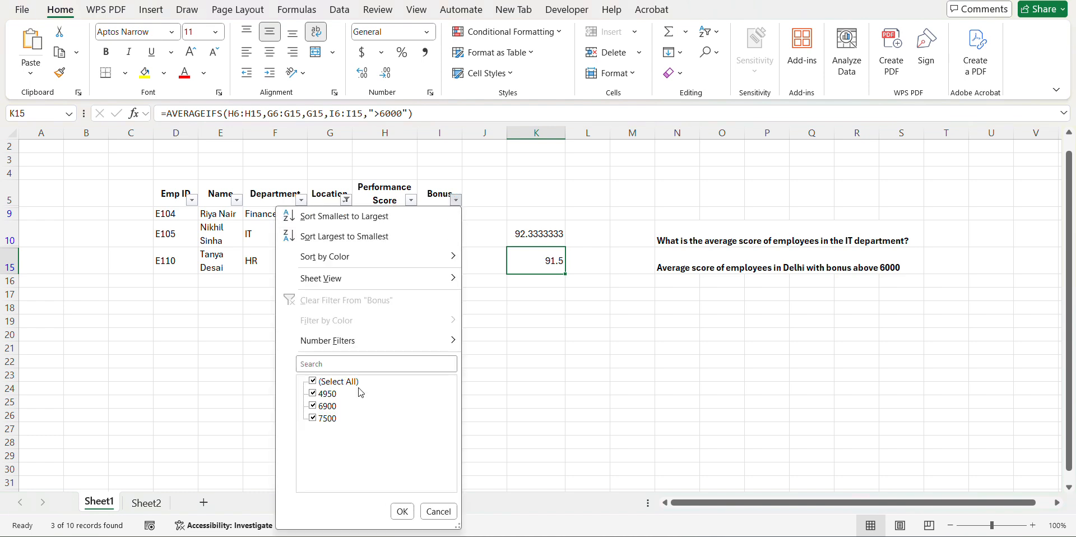
pyautogui.moveTo(445, 341)
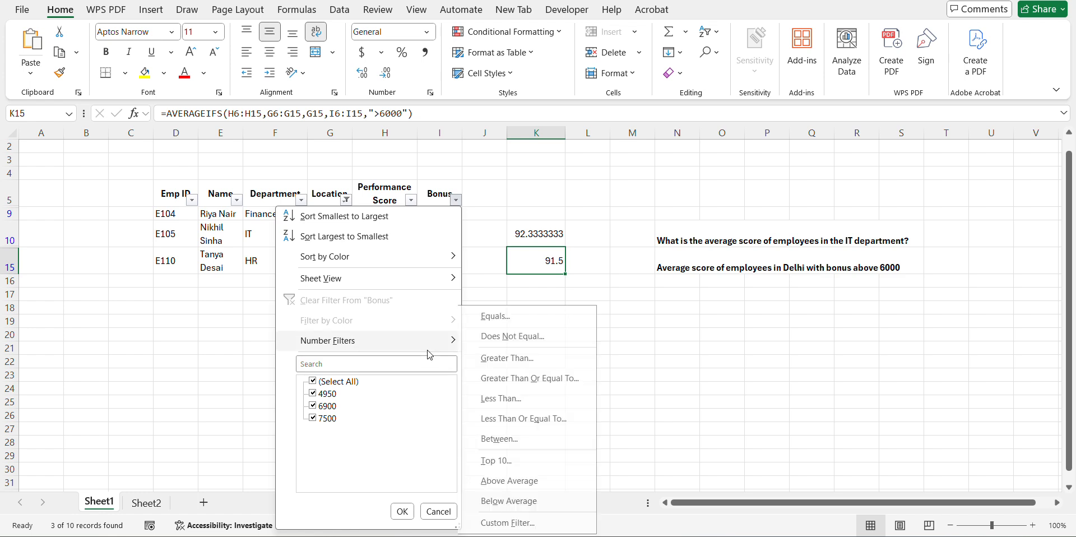
pyautogui.click(513, 357)
pyautogui.write('6000')
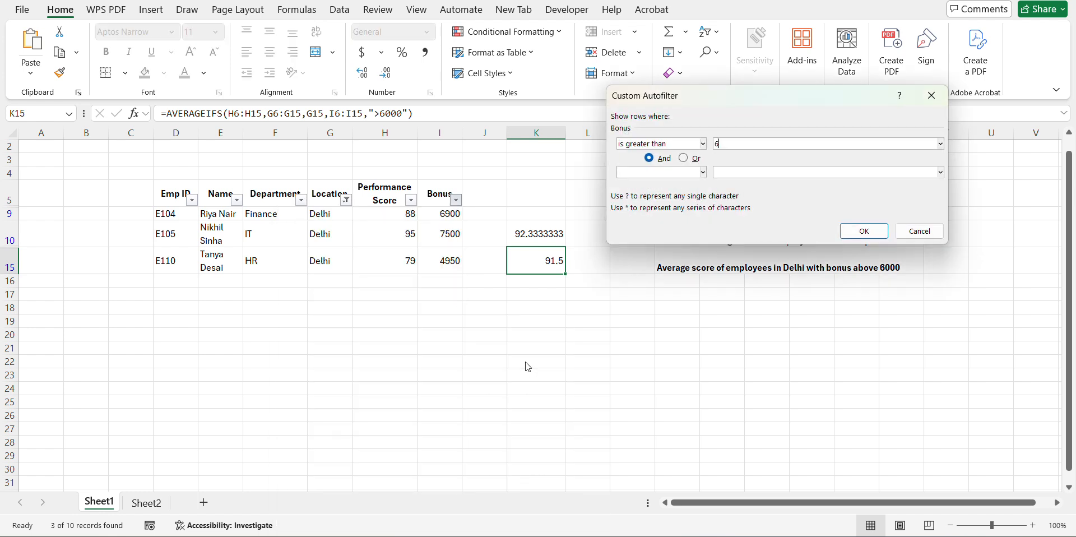
pyautogui.hotkey('shift', 'Home')
pyautogui.press('Return')
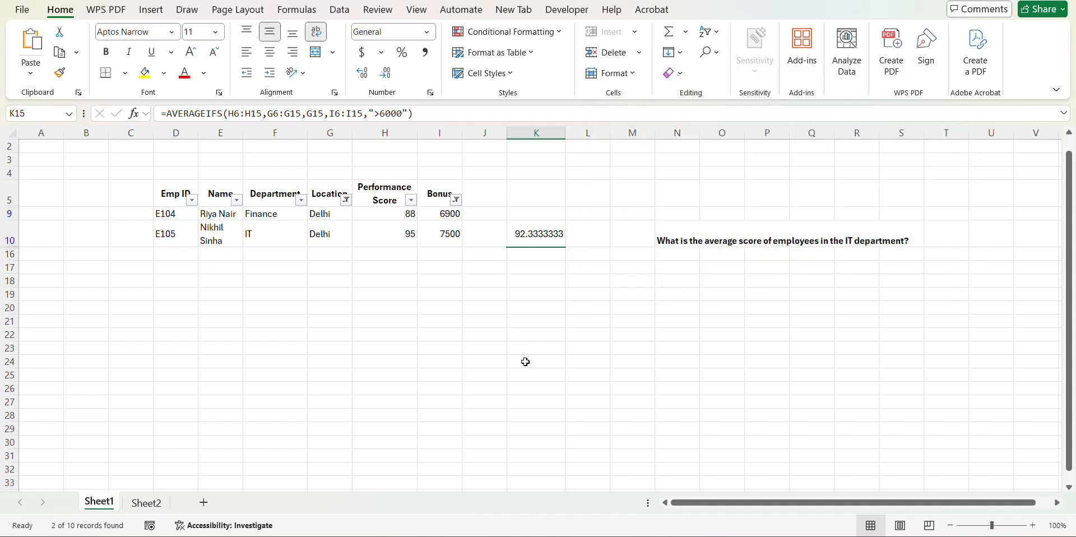
pyautogui.click(400, 231)
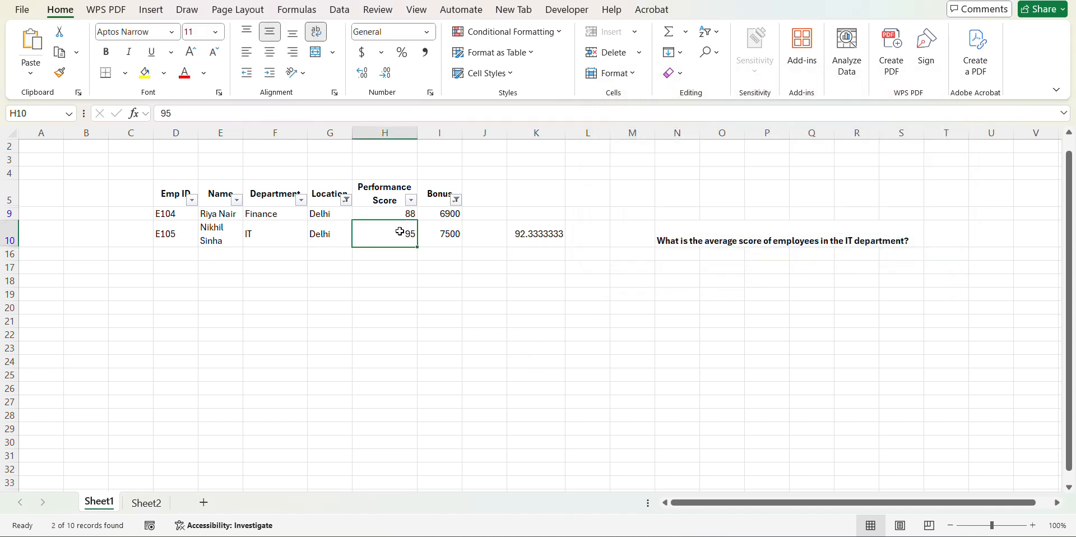
pyautogui.moveTo(400, 231); pyautogui.dragTo(401, 214)
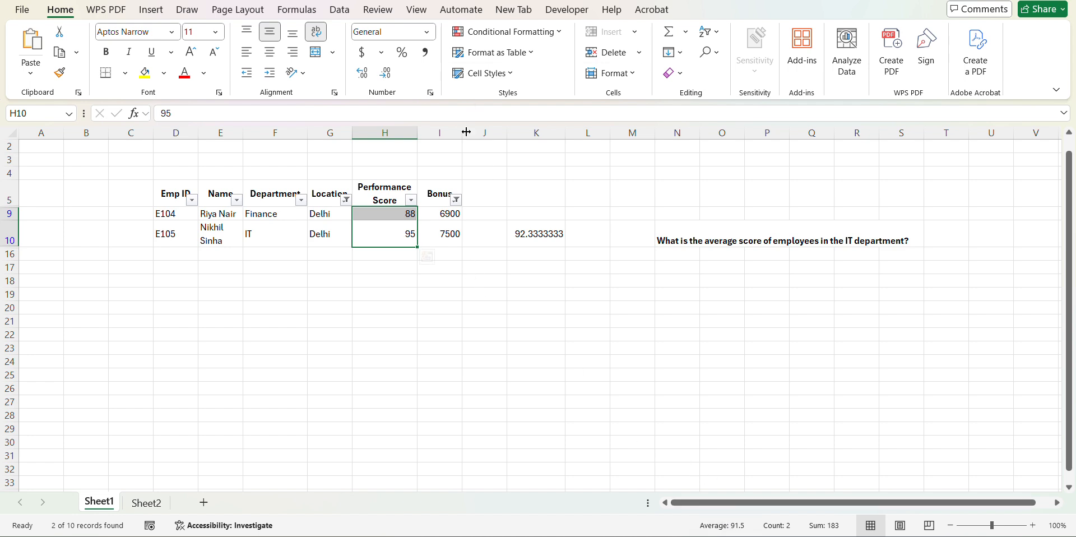
# - Restore all values in the Location filter
pyautogui.click(357, 195)
pyautogui.click(347, 199)
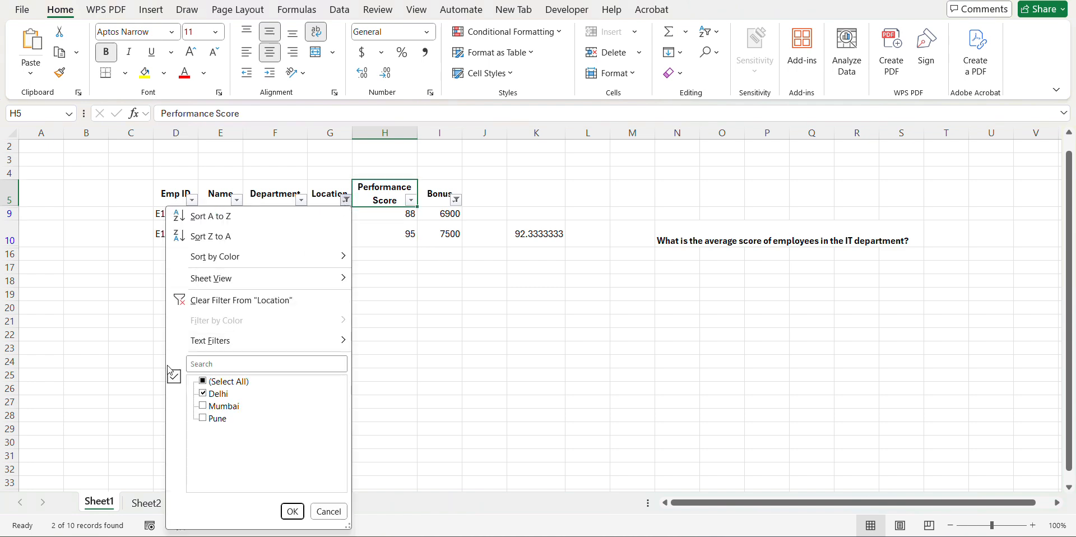
pyautogui.click(202, 381)
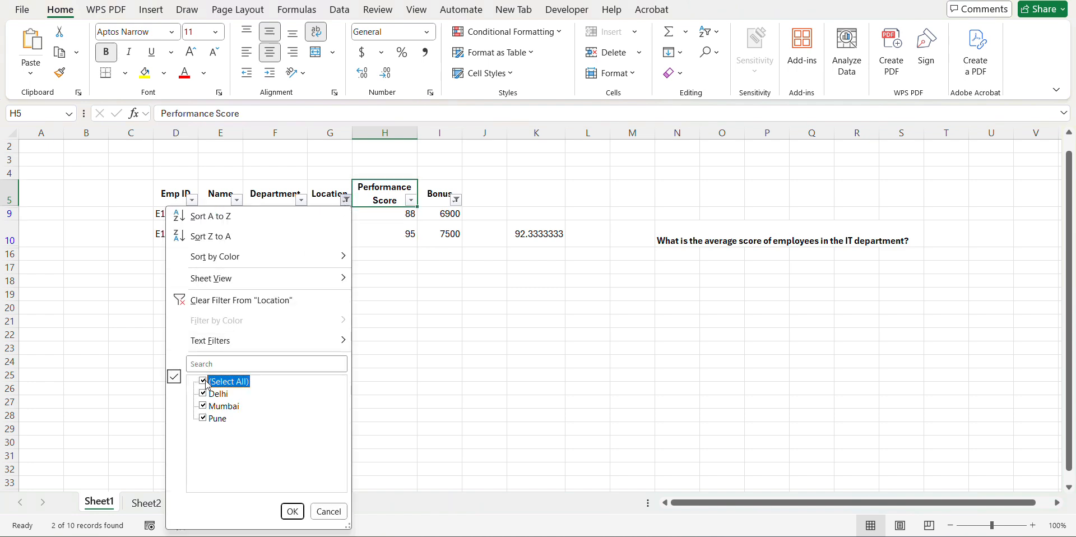
pyautogui.click(292, 511)
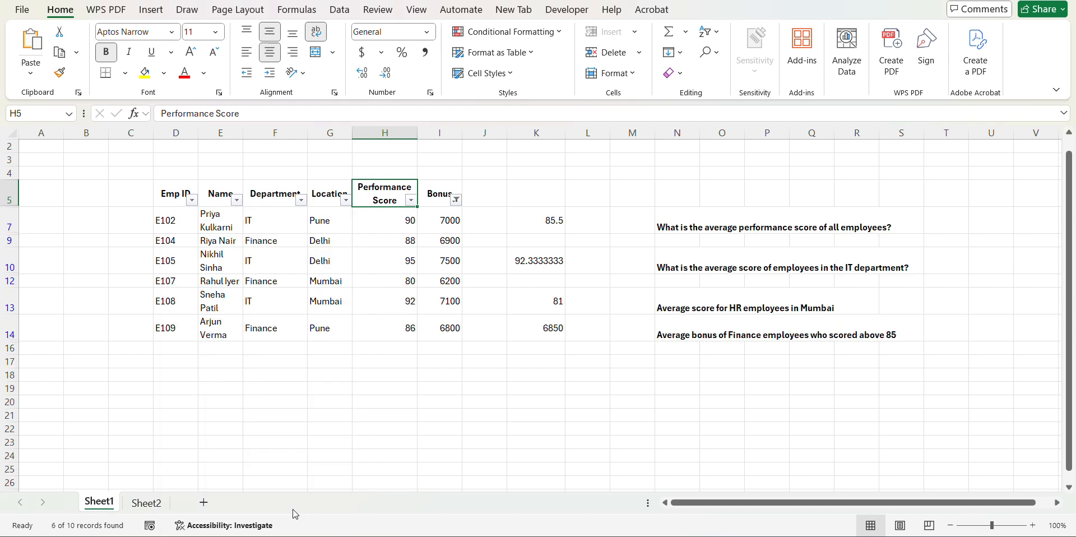
# - Restore all values in the Bonus filter, then review the formula in K15 and move to the empty cell K5
pyautogui.click(455, 199)
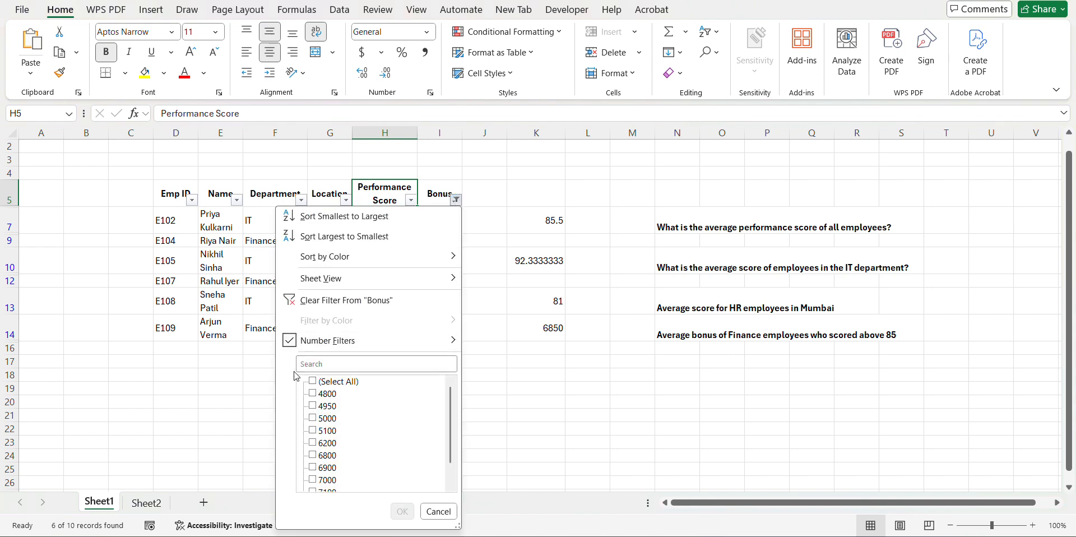
pyautogui.click(312, 382)
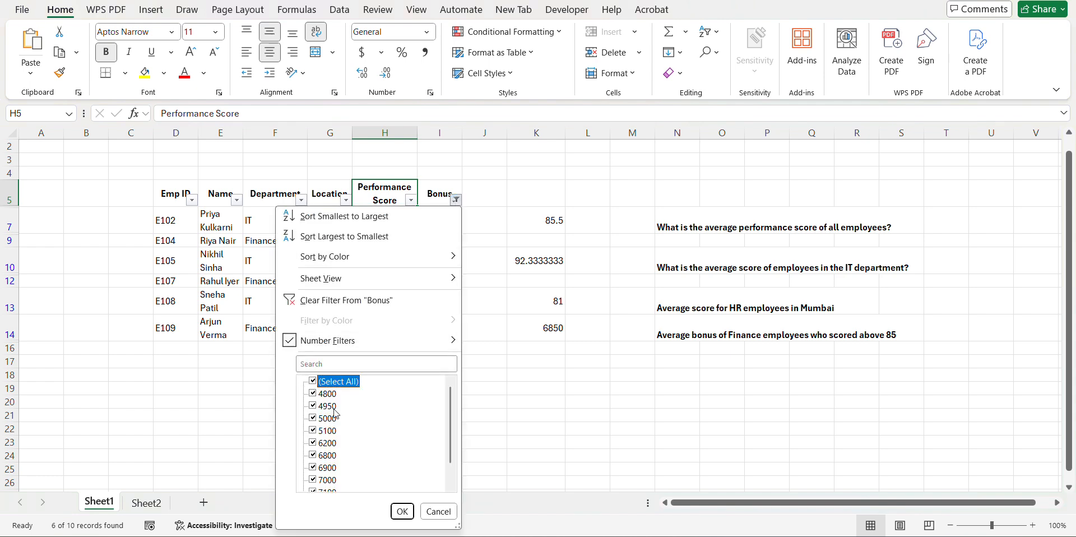
pyautogui.click(402, 511)
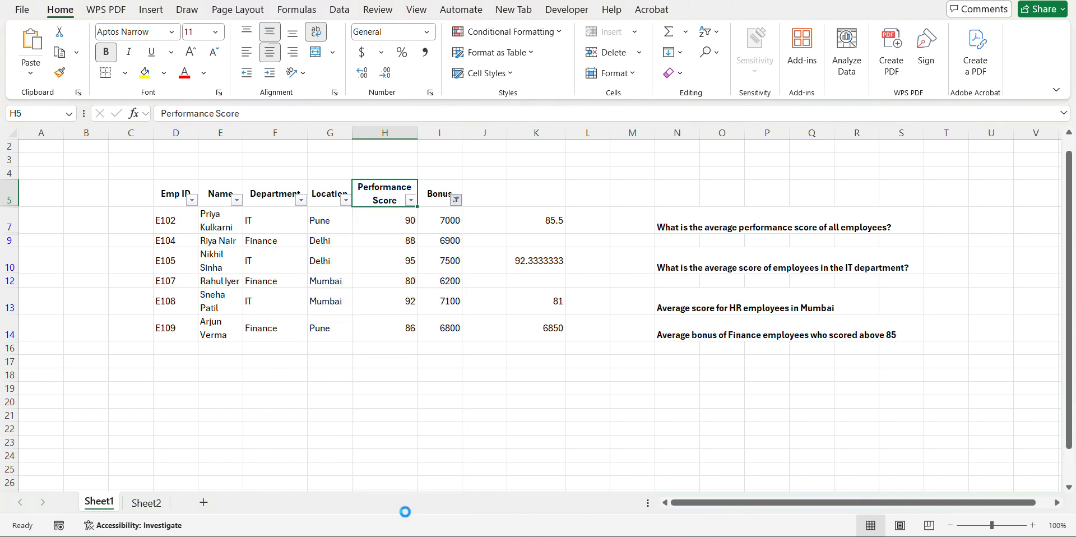
pyautogui.click(540, 434)
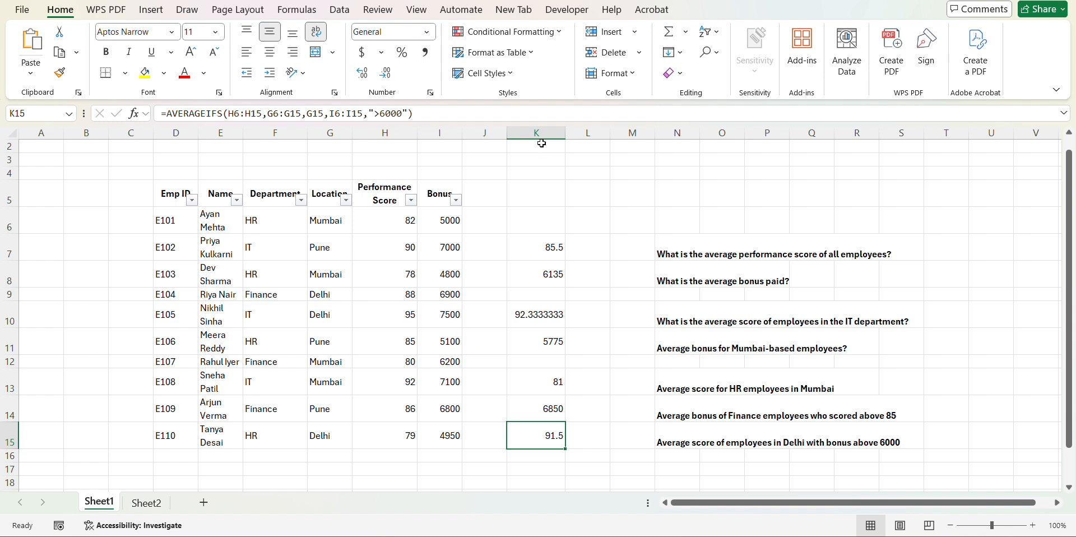
pyautogui.click(555, 204)
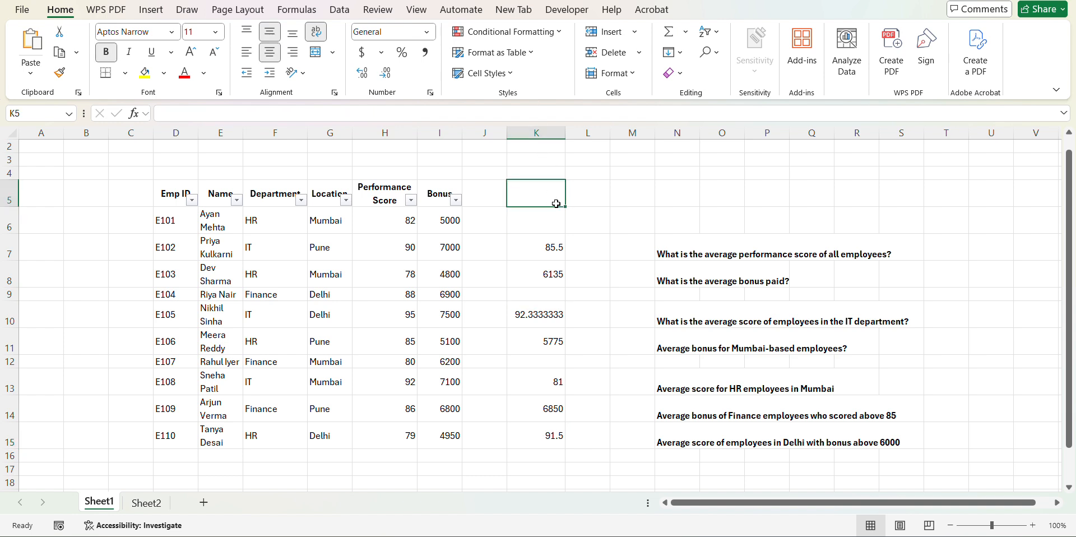